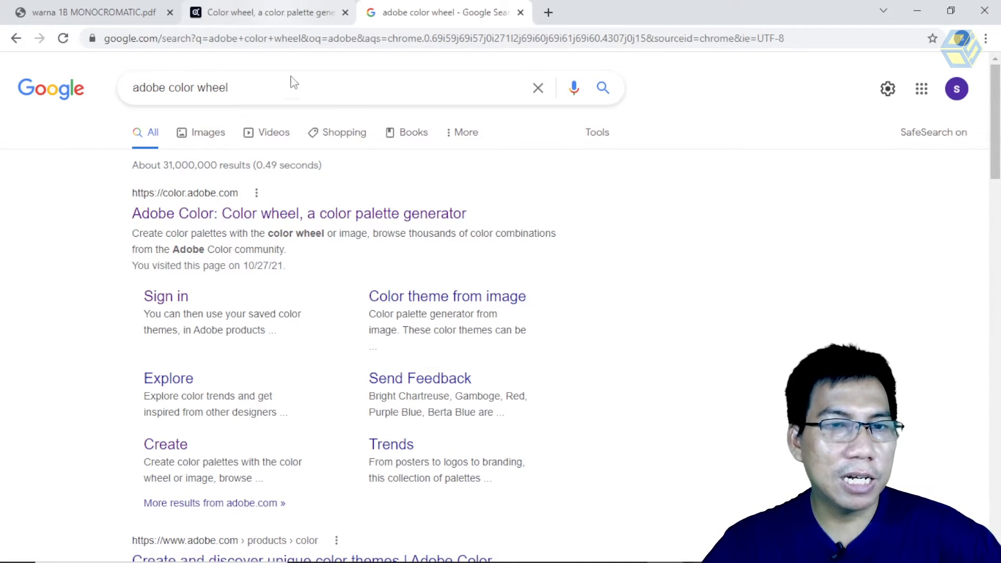
Step: Switch to the Adobe Color wheel page, apply the Monochromatic harmony rule and shift the base colour to bright green #72F032
left_click(300, 13)
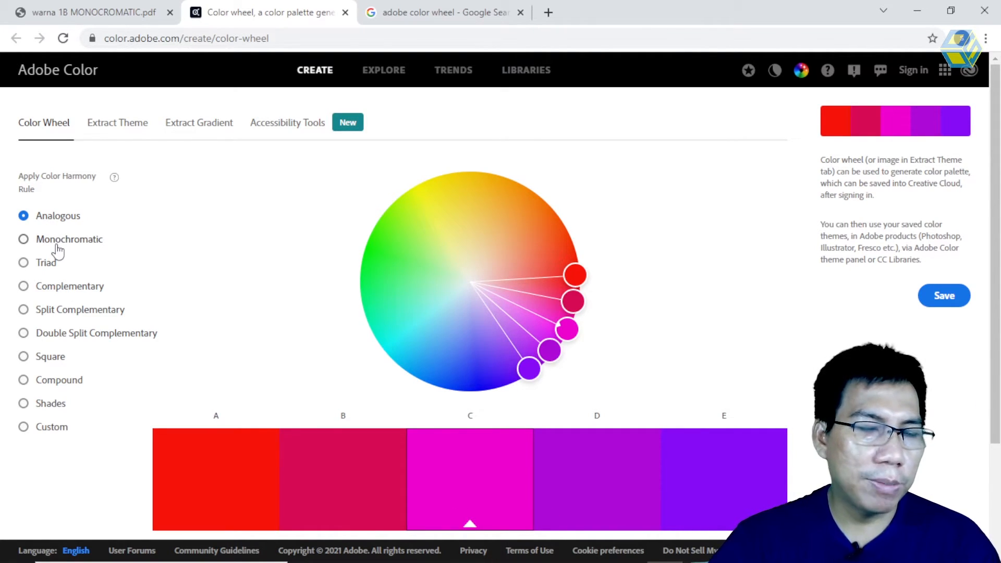
left_click(24, 240)
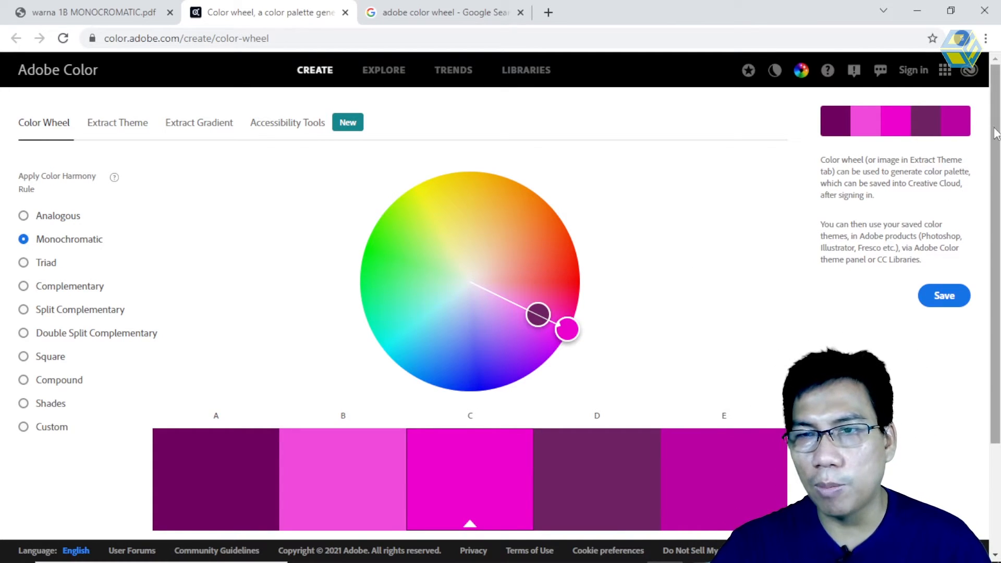
scroll(998, 150, "down", 1)
left_click_drag(998, 150, 998, 205)
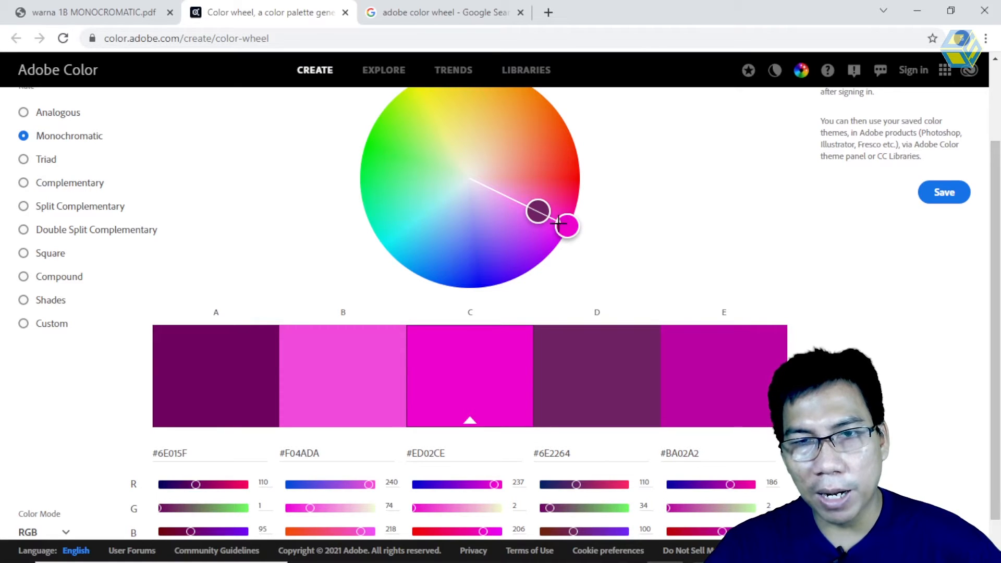
left_click_drag(568, 225, 451, 159)
left_click_drag(400, 126, 401, 135)
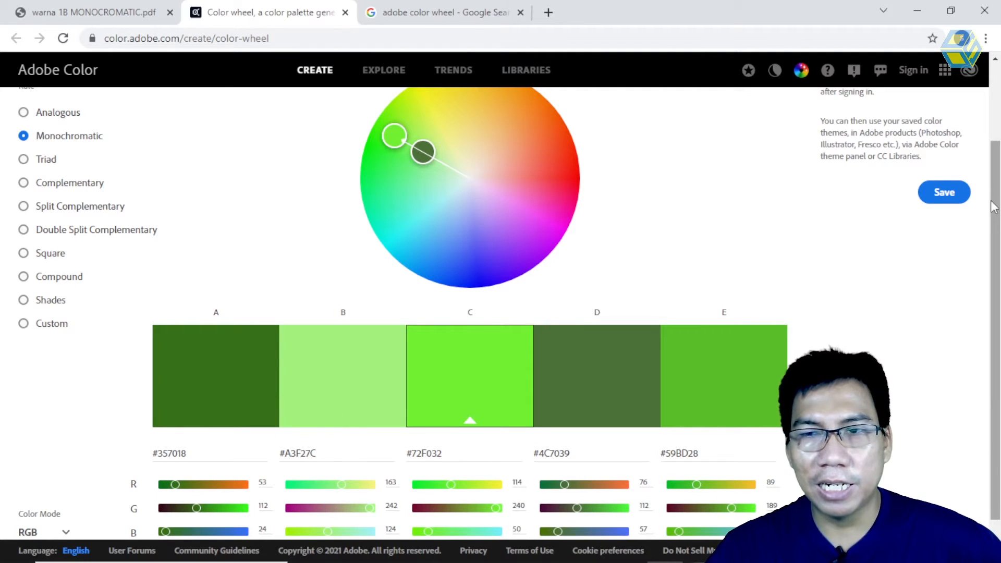
Step: Switch the palette's colour mode to CMYK and back to RGB
scroll(999, 190, "down", 1)
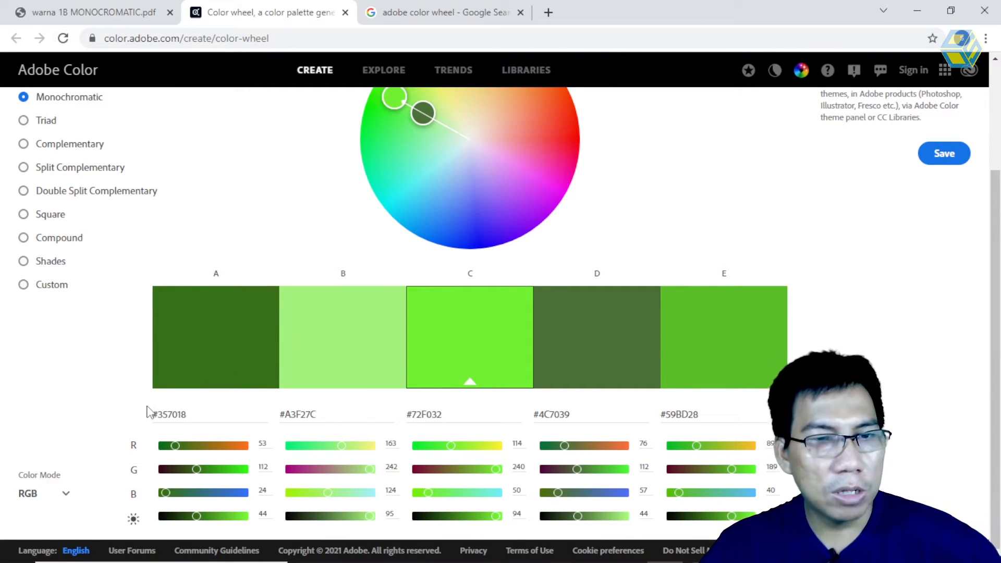
left_click(65, 494)
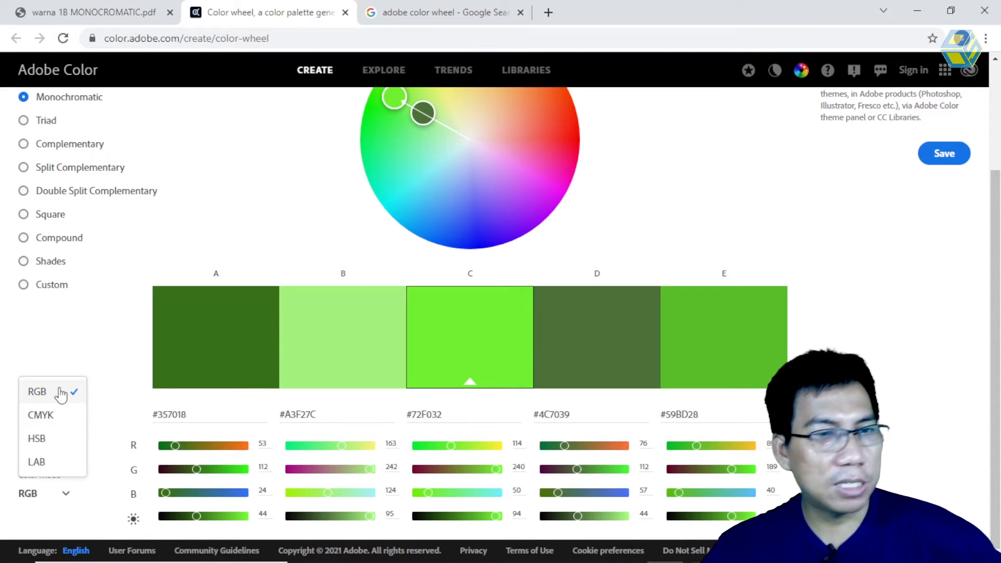
left_click(41, 416)
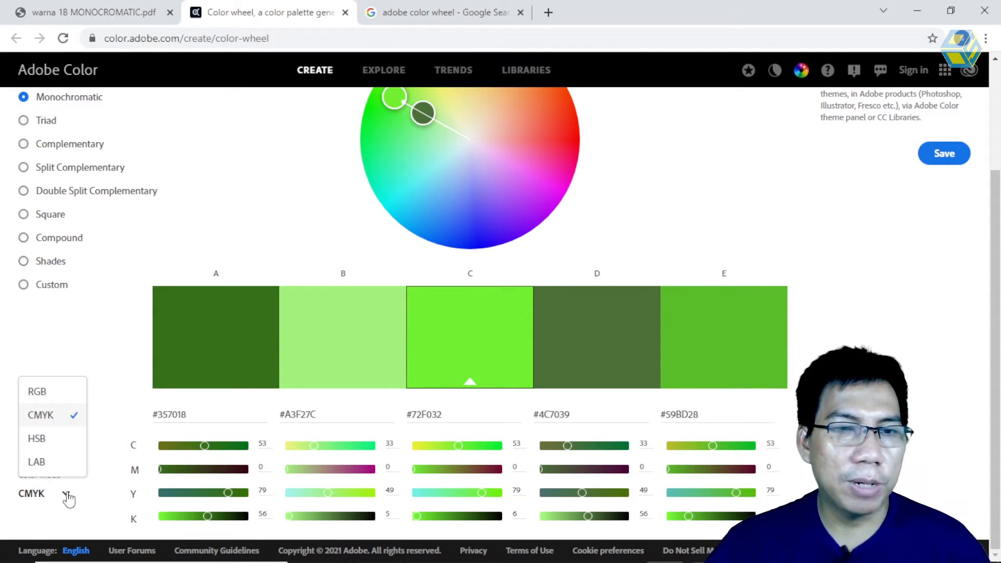
left_click(57, 395)
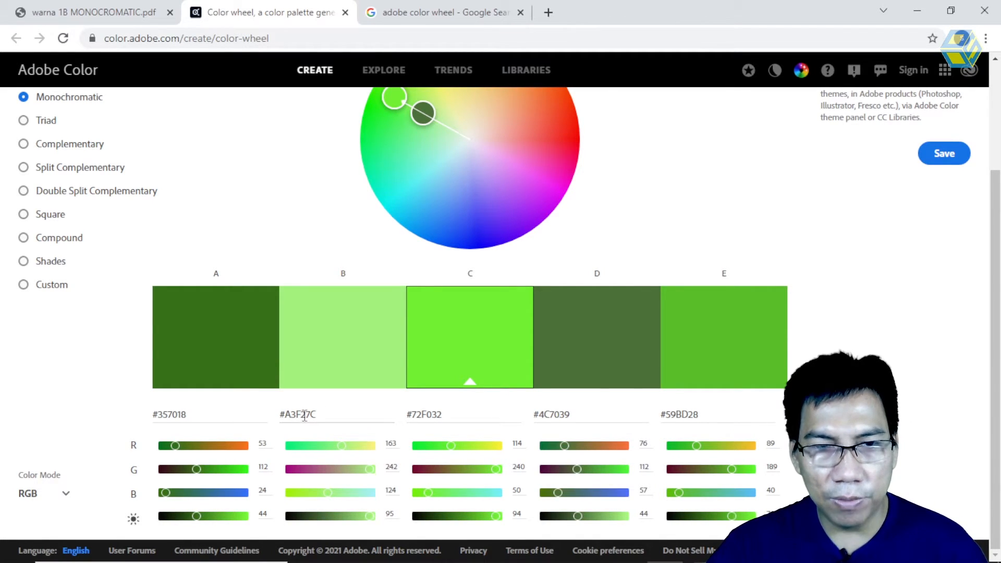
Step: Examine the hex code and the individual RGB values of swatch B
left_click_drag(318, 415, 291, 412)
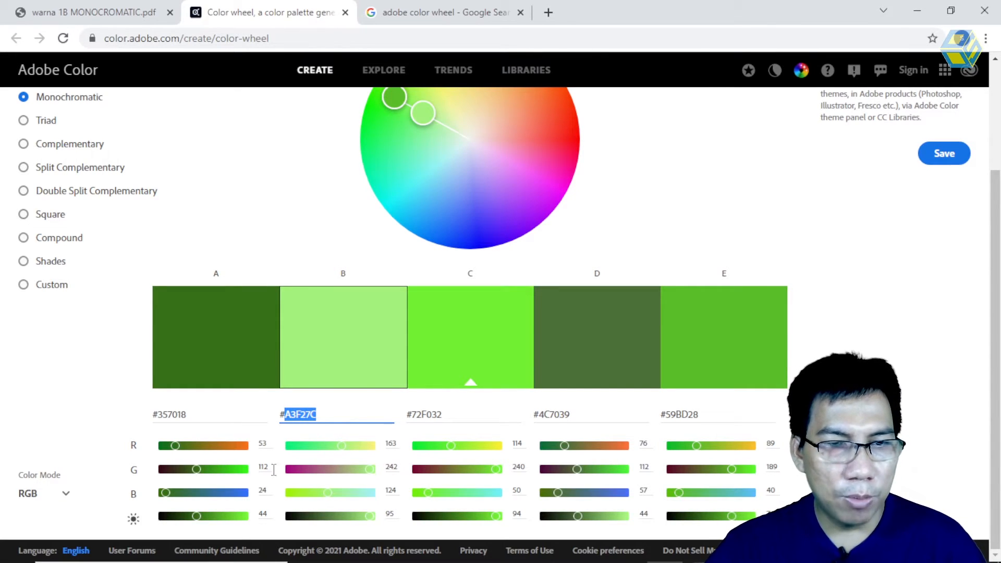
double_click(392, 443)
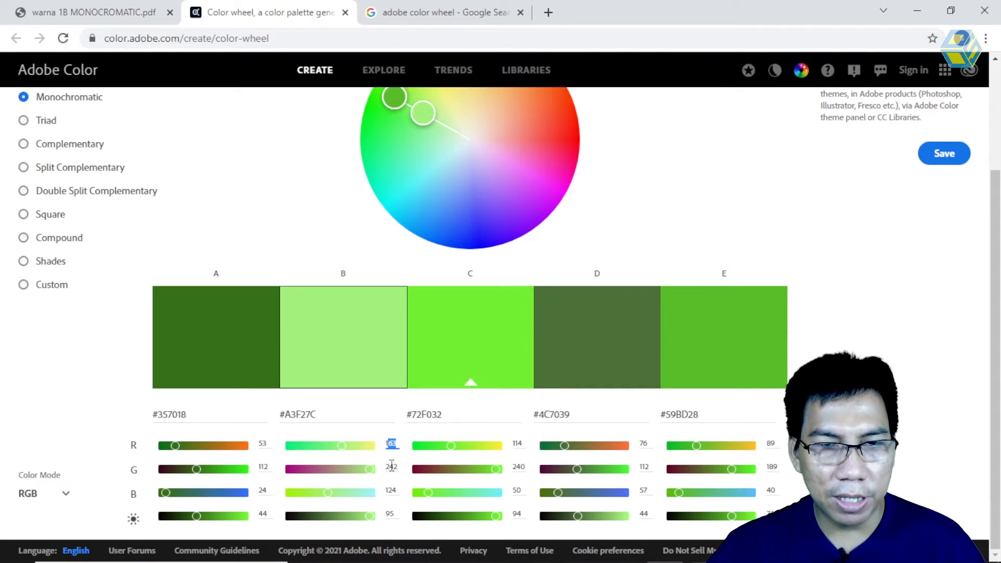
double_click(393, 491)
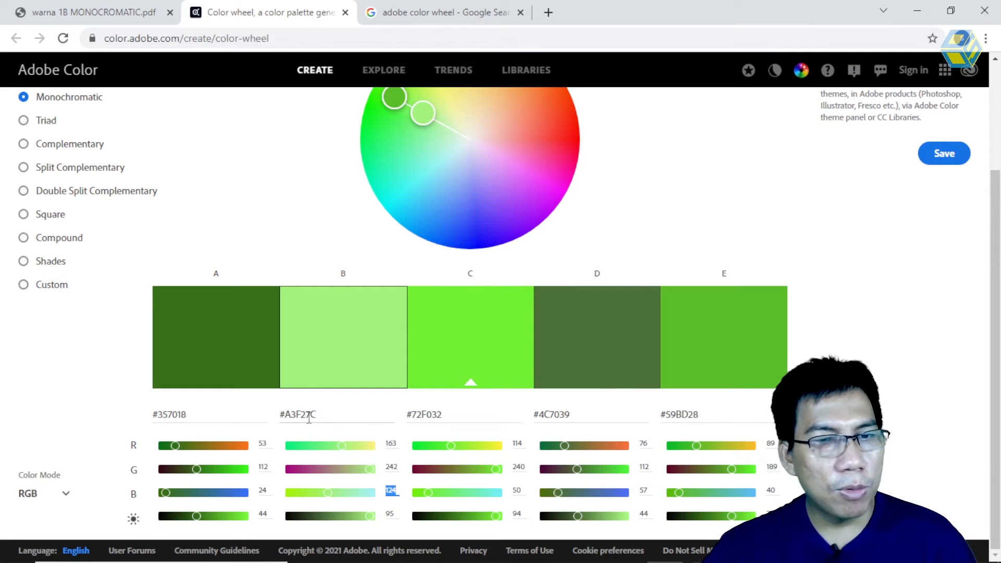
left_click_drag(316, 415, 286, 414)
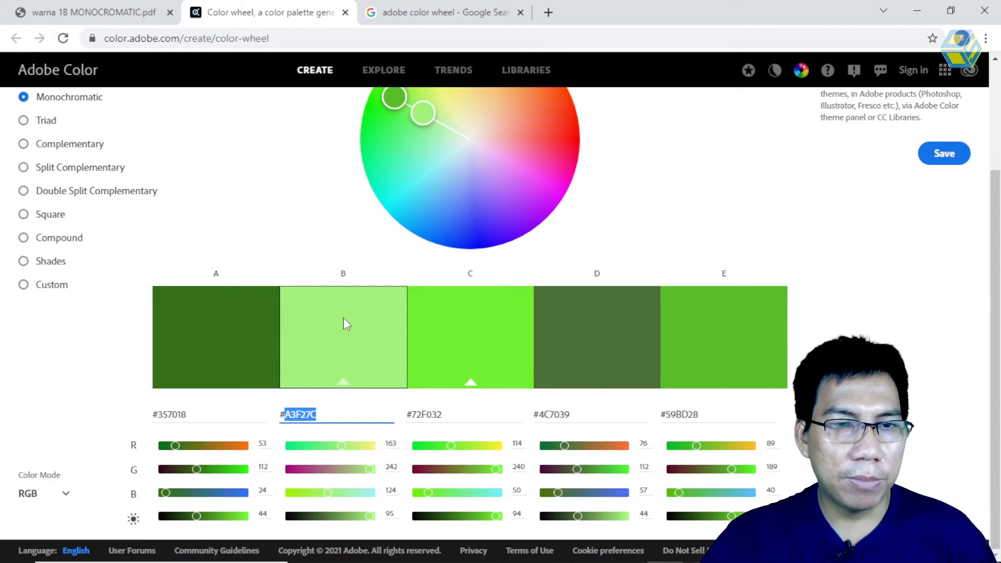
Step: Copy the hex code 357018 of dark green swatch A
left_click(191, 415)
left_click_drag(190, 415, 159, 415)
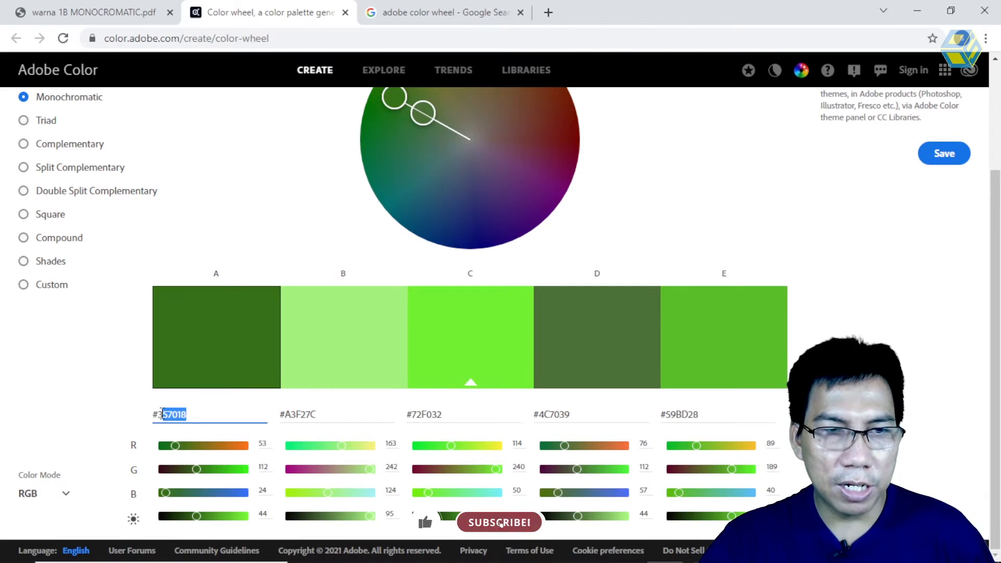
right_click(165, 414)
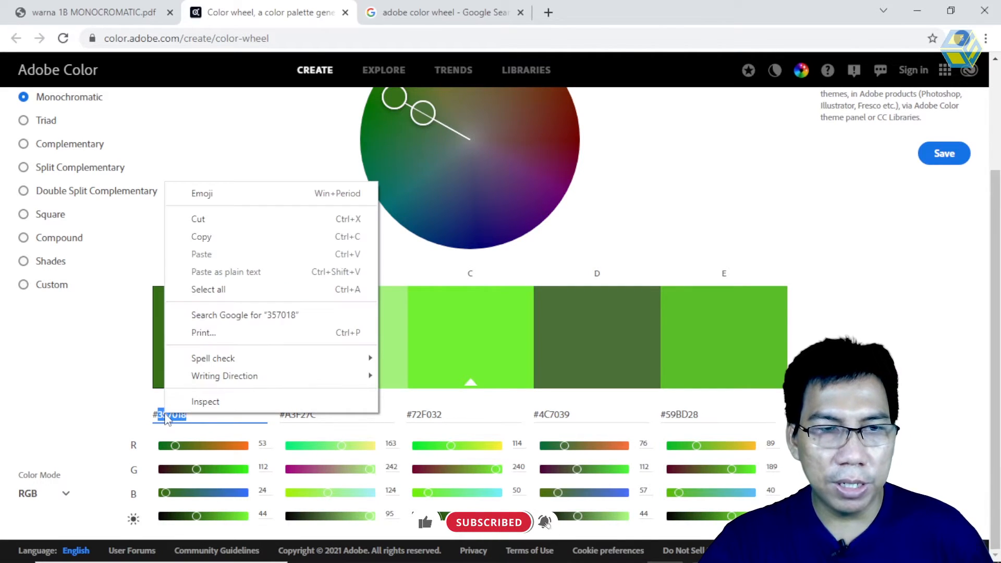
left_click(223, 237)
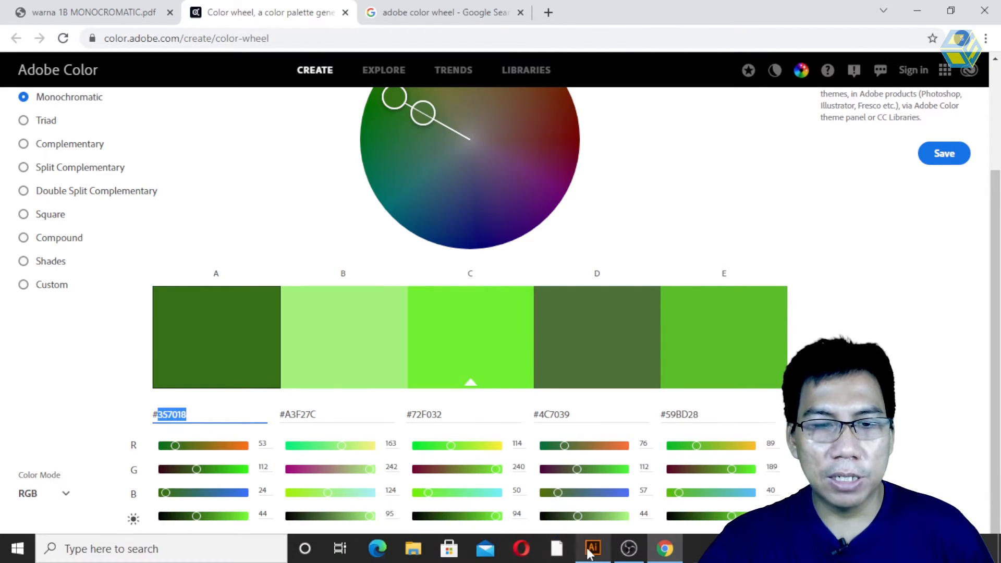
Step: Switch to Illustrator and fill the blue ring segments of the bicycle logo with the copied hex colour 357018
left_click(593, 551)
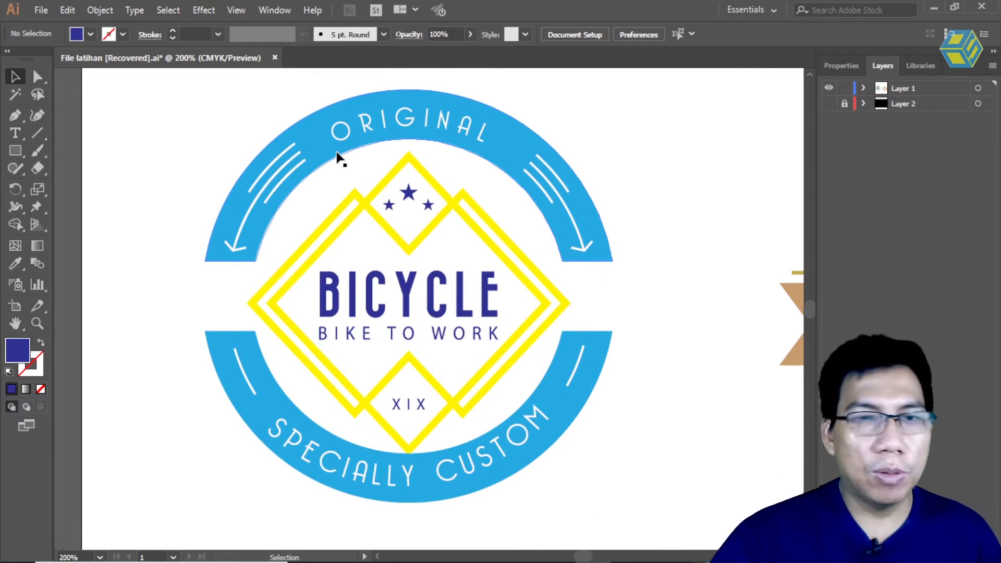
left_click(516, 147)
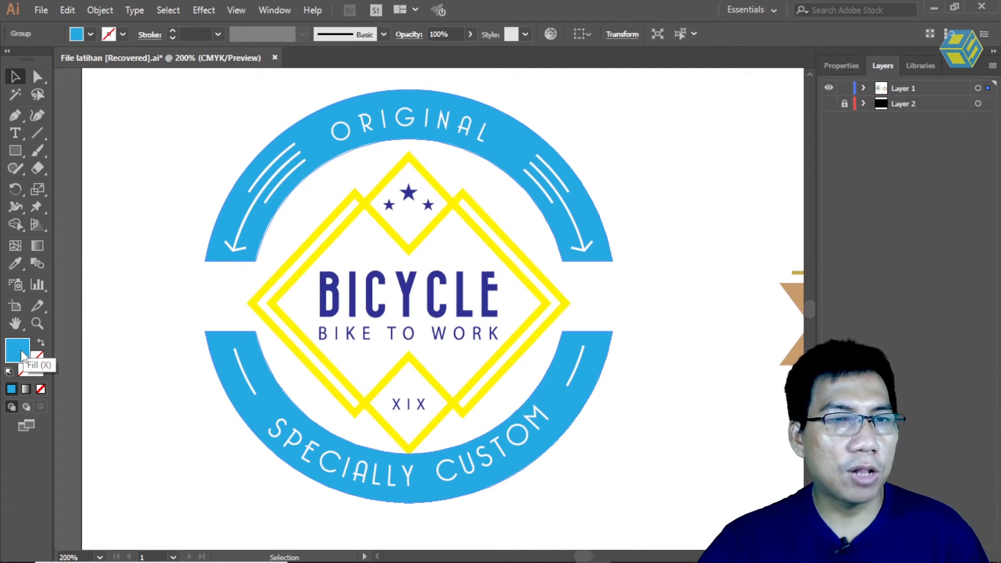
double_click(17, 351)
left_click_drag(531, 163, 463, 152)
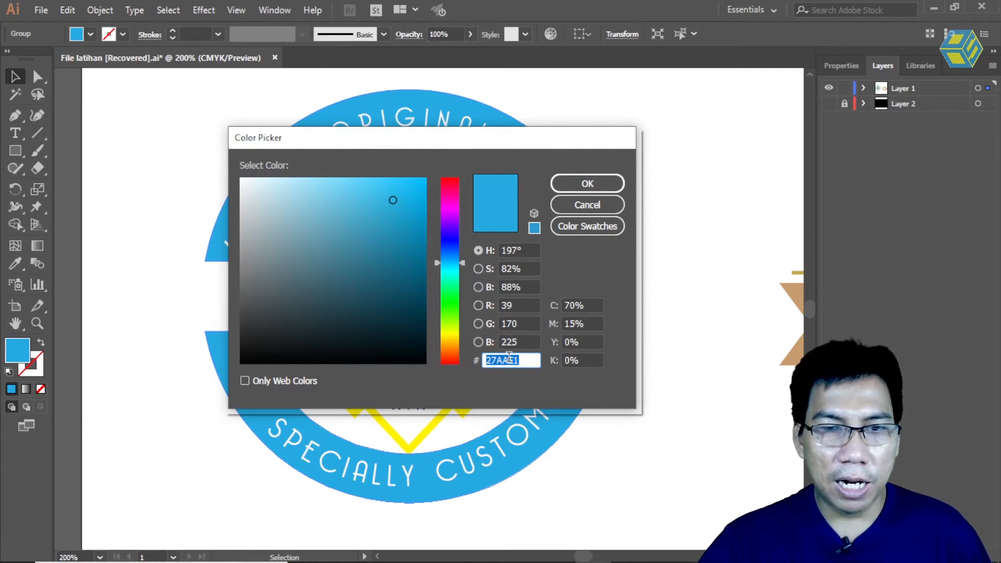
right_click(503, 360)
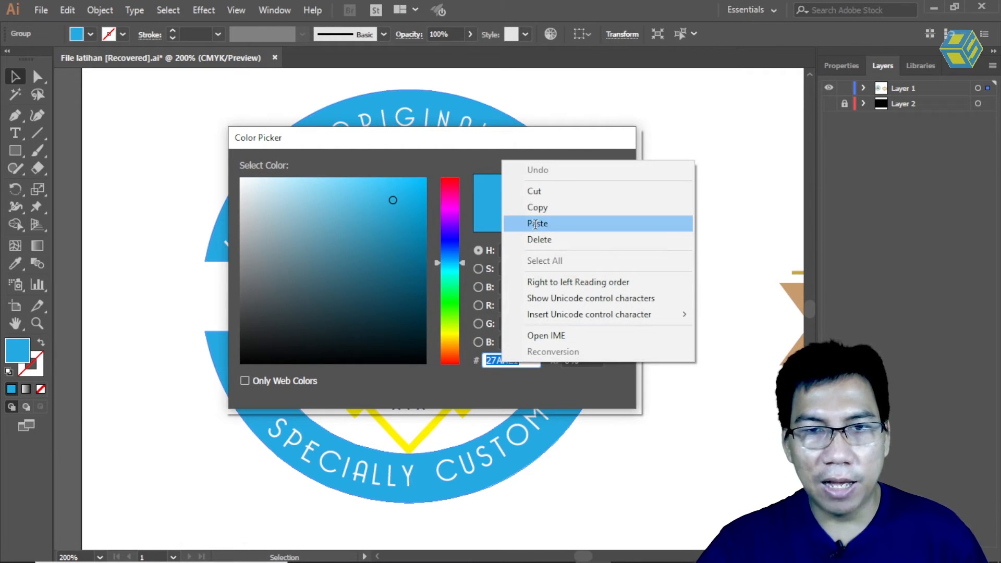
left_click(536, 221)
left_click(589, 188)
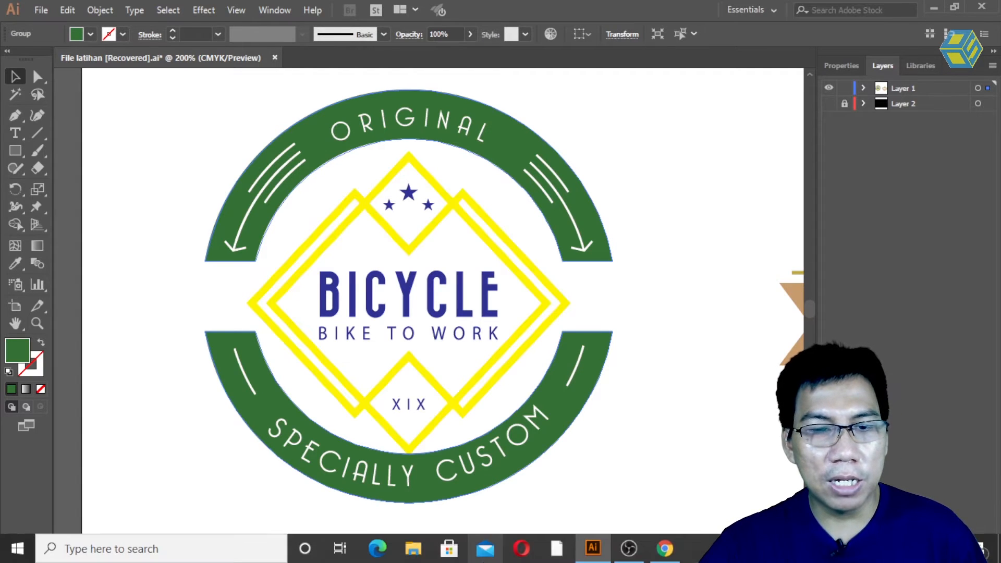
Step: Return to Adobe Color in the browser and copy the hex code A3F27C of light green swatch B
left_click(665, 549)
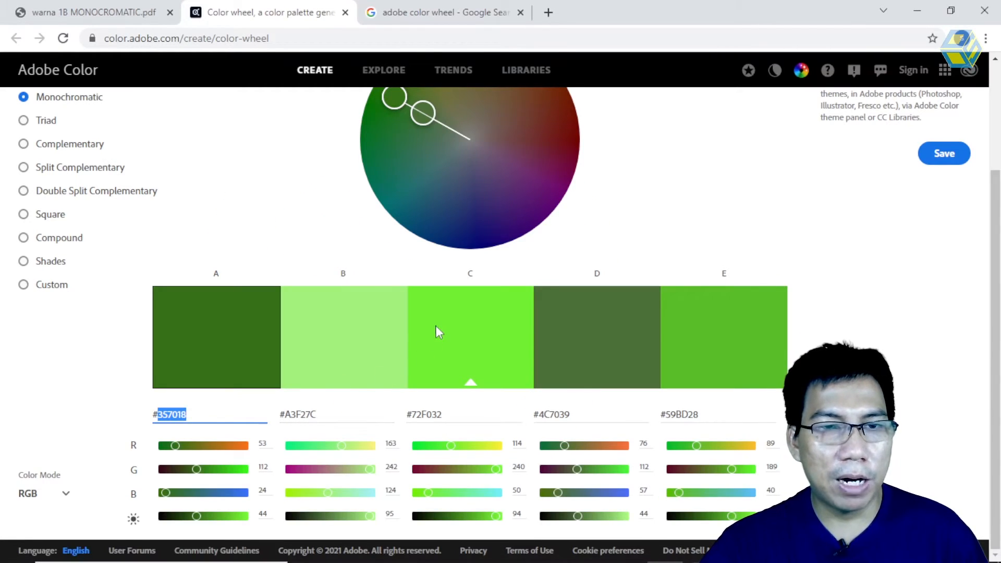
left_click(316, 416)
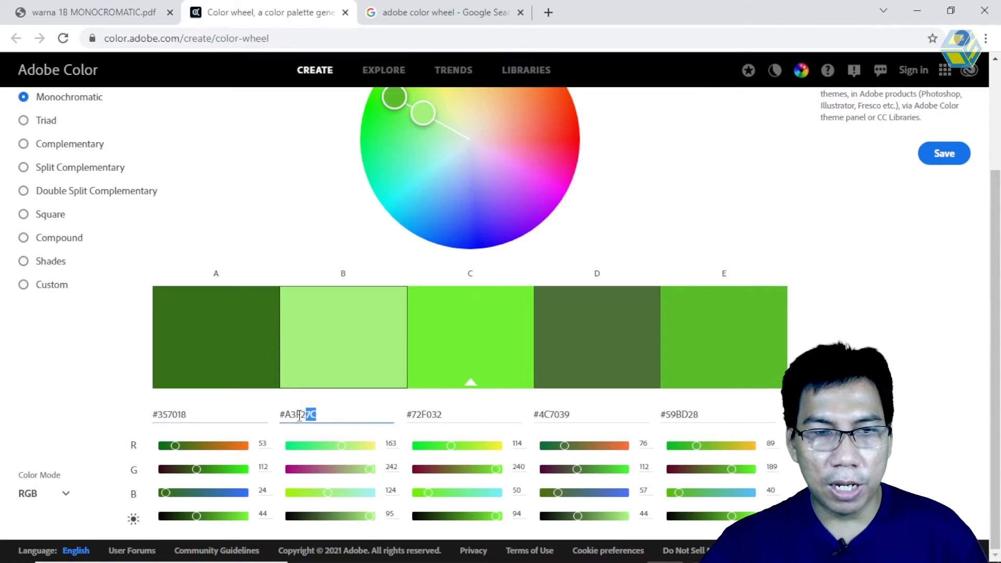
right_click(295, 416)
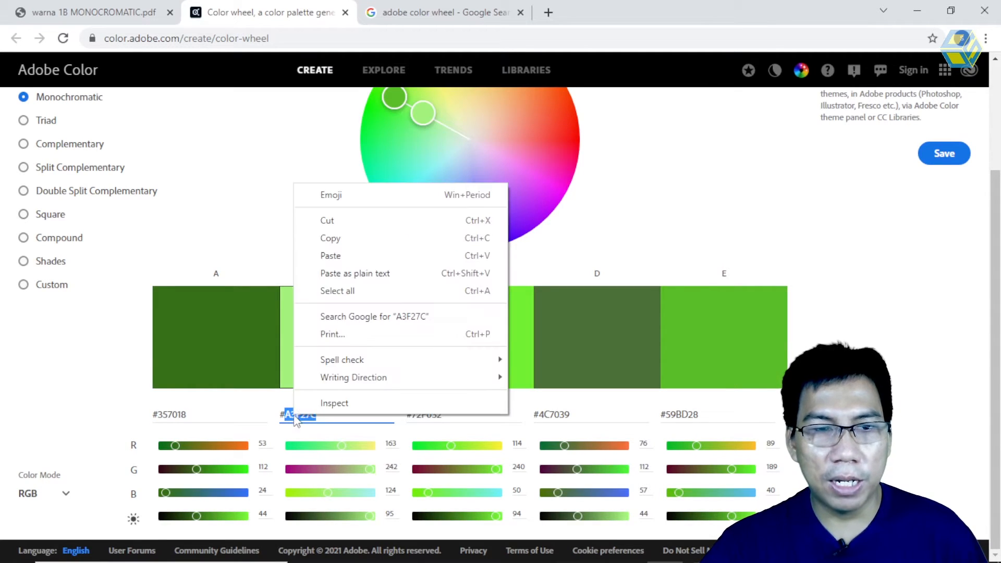
left_click(351, 239)
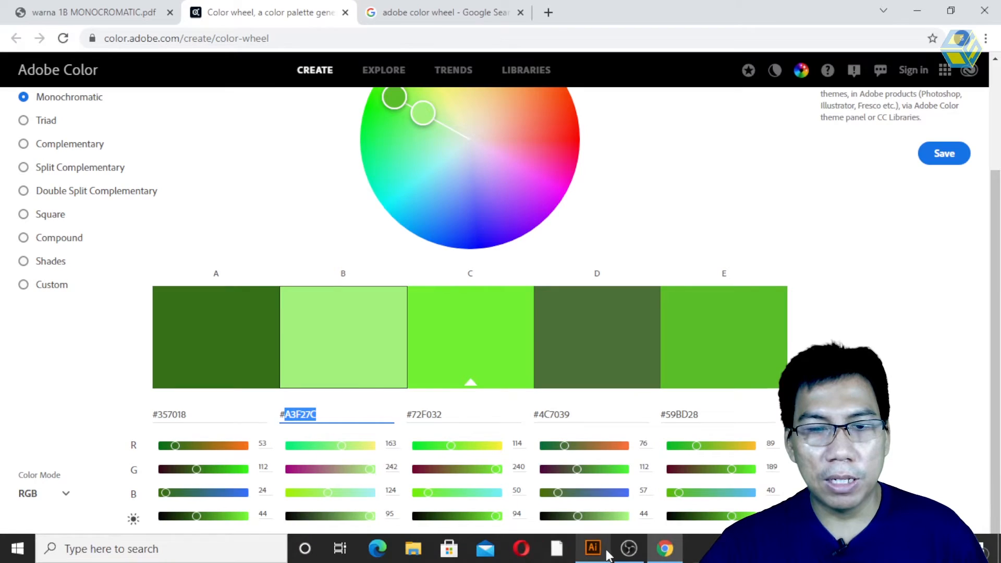
Step: Switch to Illustrator and fill the logo's yellow diamond outlines with the copied hex colour A3F27C
left_click(606, 553)
left_click(540, 308)
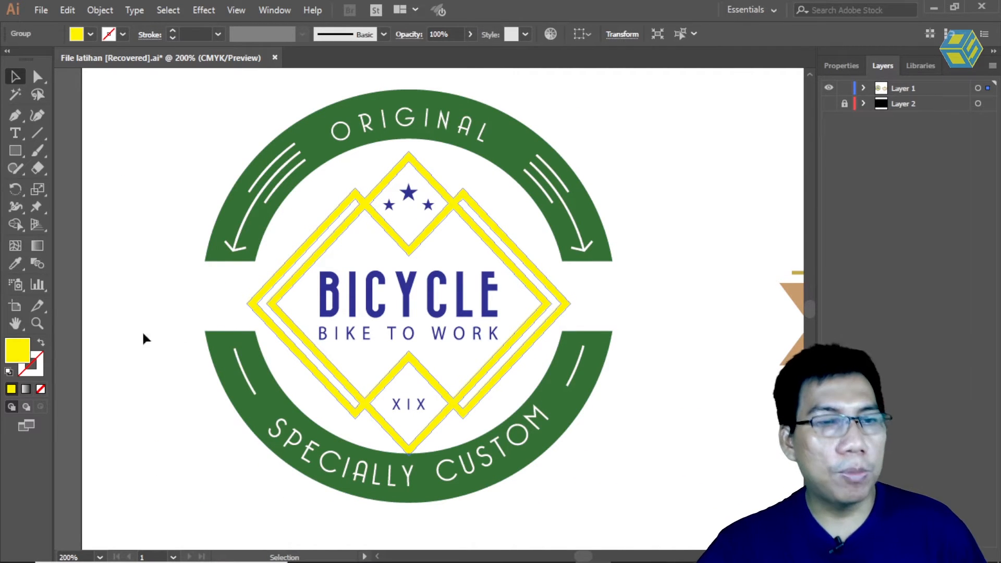
double_click(19, 359)
right_click(505, 362)
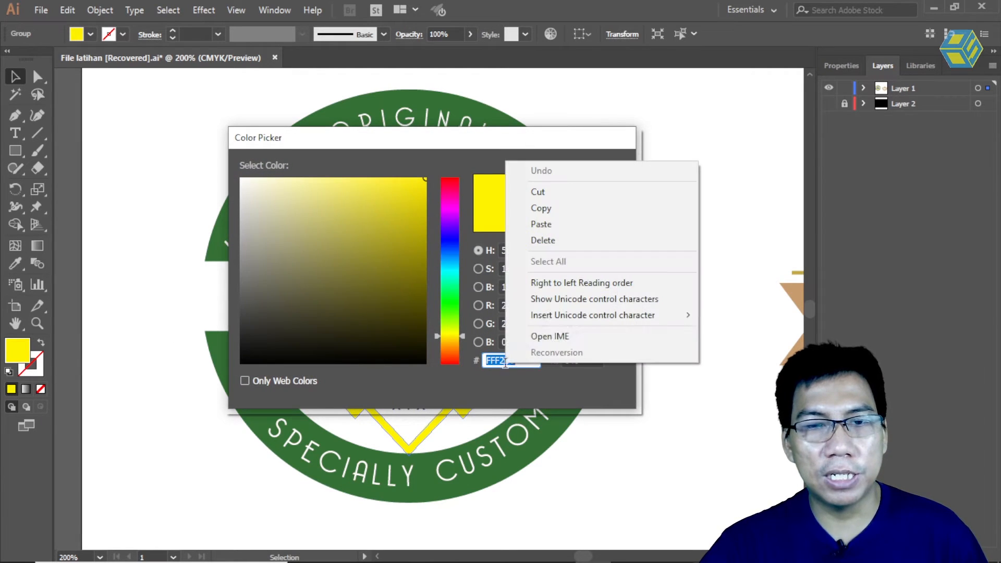
left_click(563, 224)
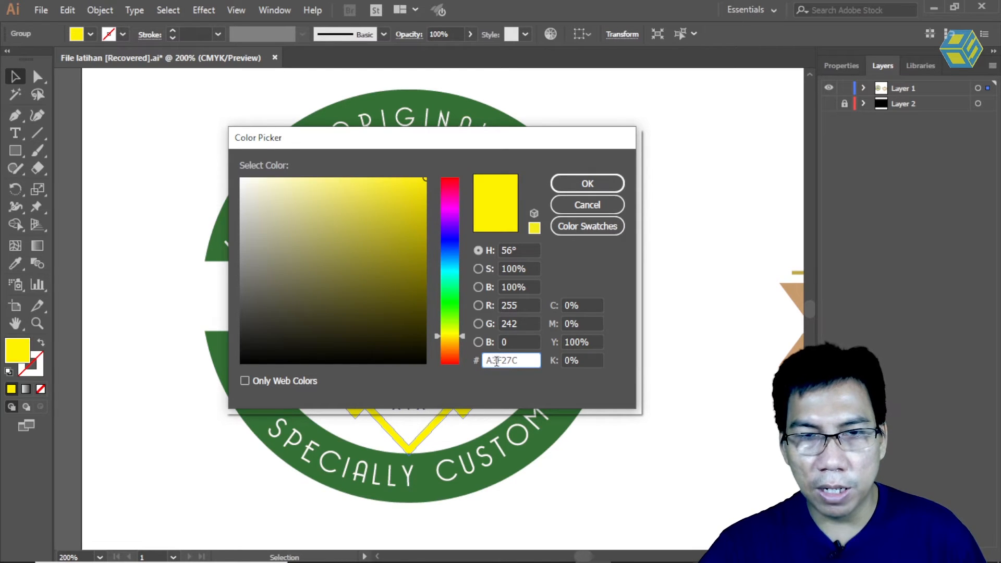
left_click_drag(497, 360, 488, 360)
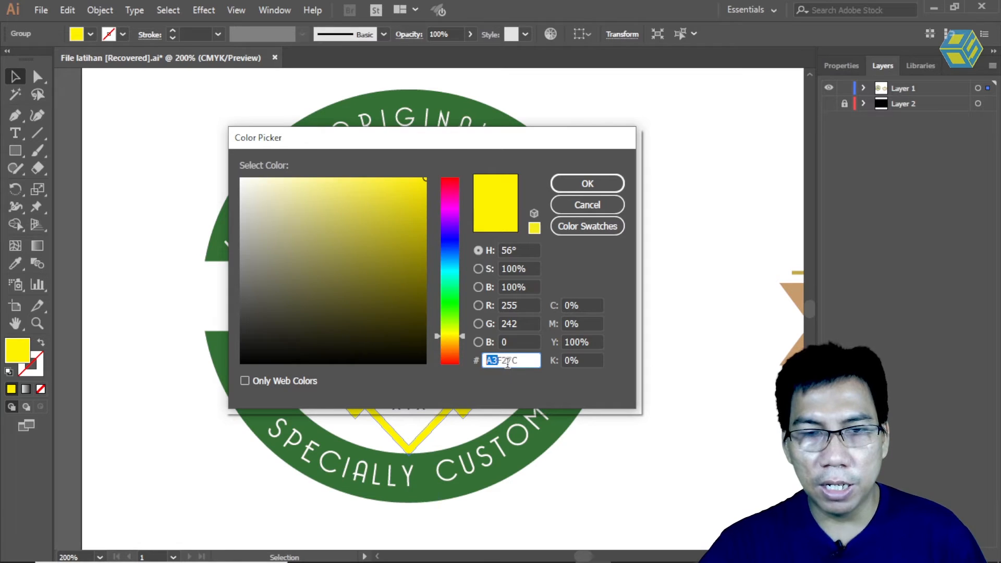
left_click_drag(513, 360, 503, 360)
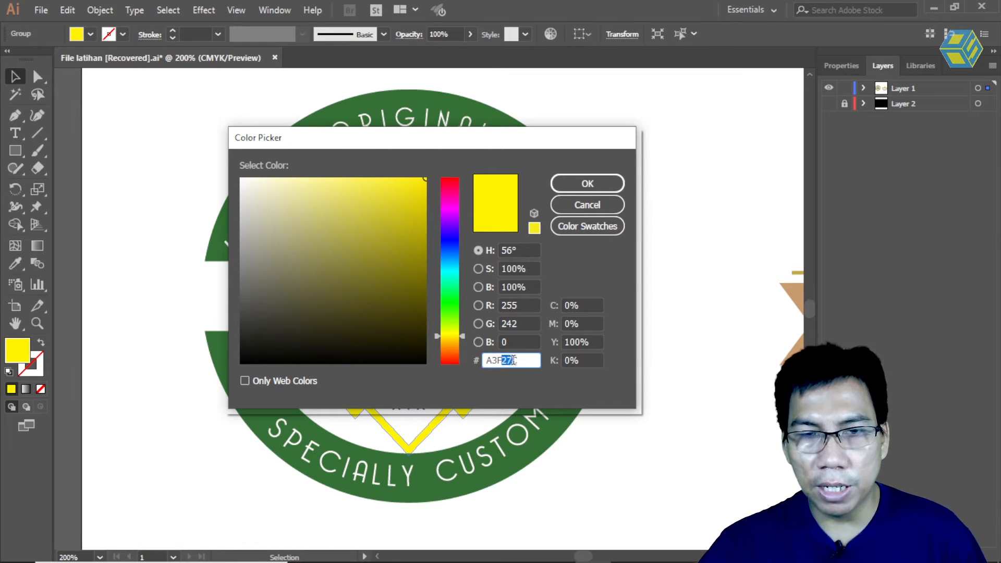
double_click(516, 360)
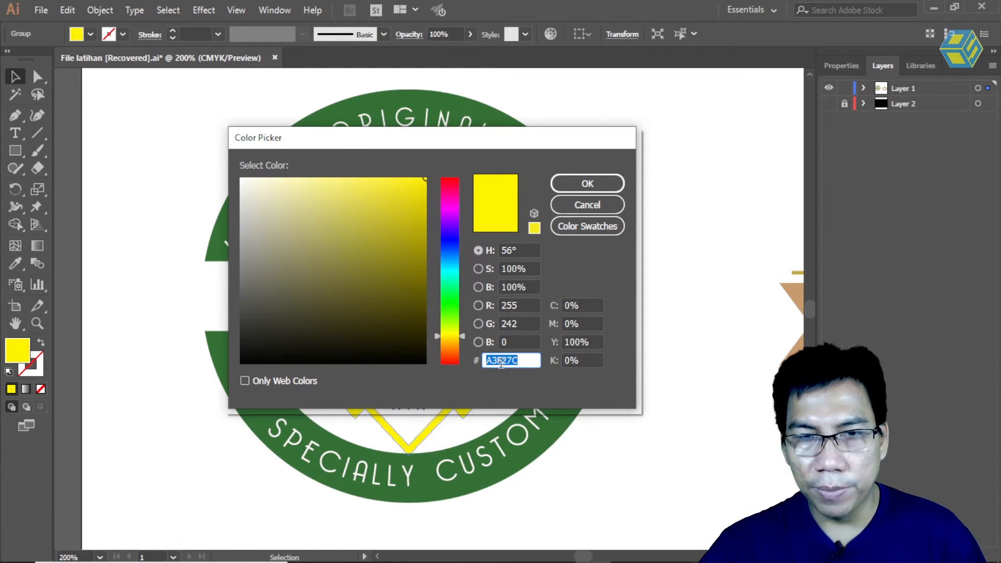
left_click(500, 361)
mouse_move(497, 360)
left_mouse_down()
mouse_move(484, 360)
mouse_move(499, 359)
left_mouse_up()
left_click(520, 361)
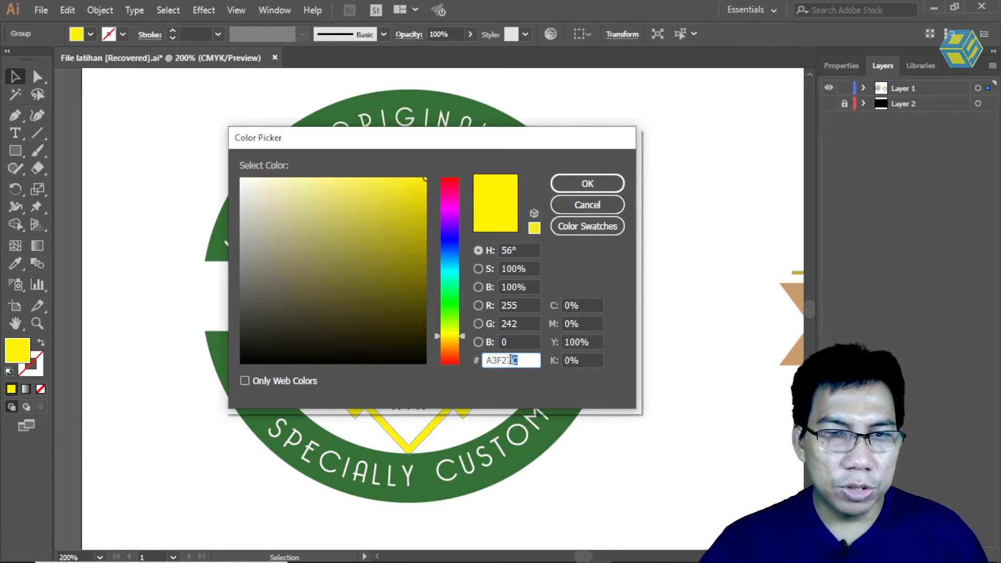
left_click(586, 185)
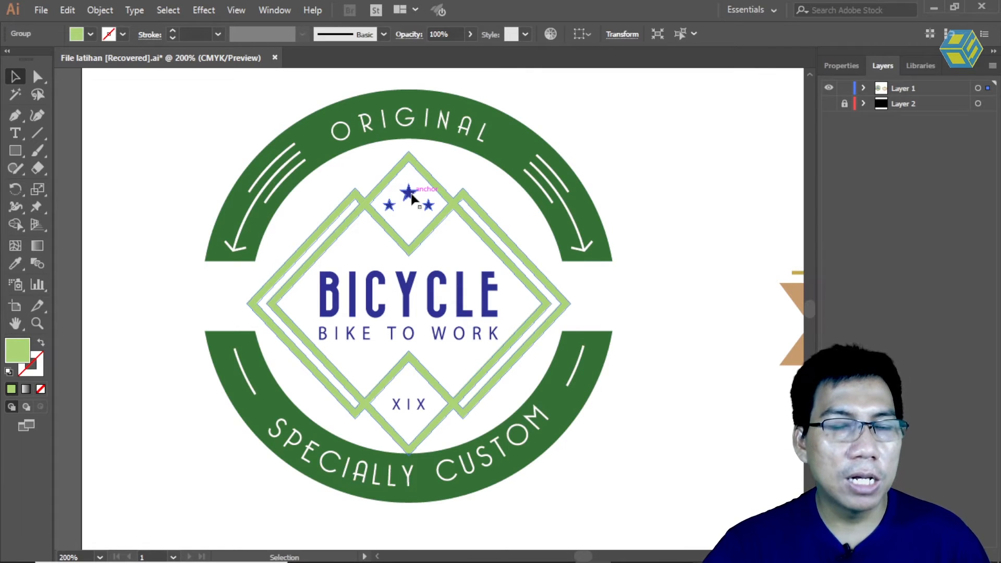
Step: Return to Adobe Color in the browser and copy the hex code 4C7039 of muted green swatch D
mouse_move(498, 559)
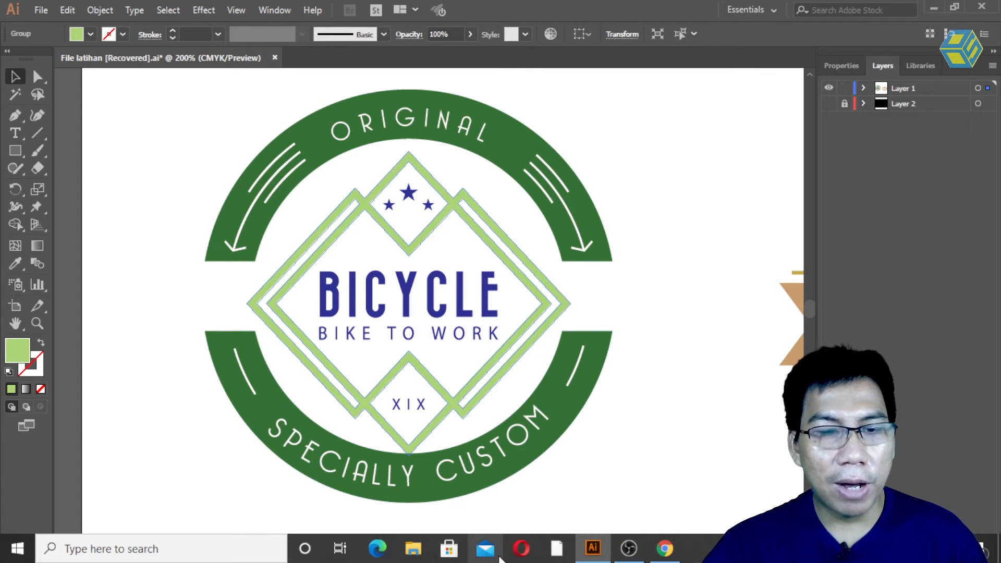
left_click(665, 548)
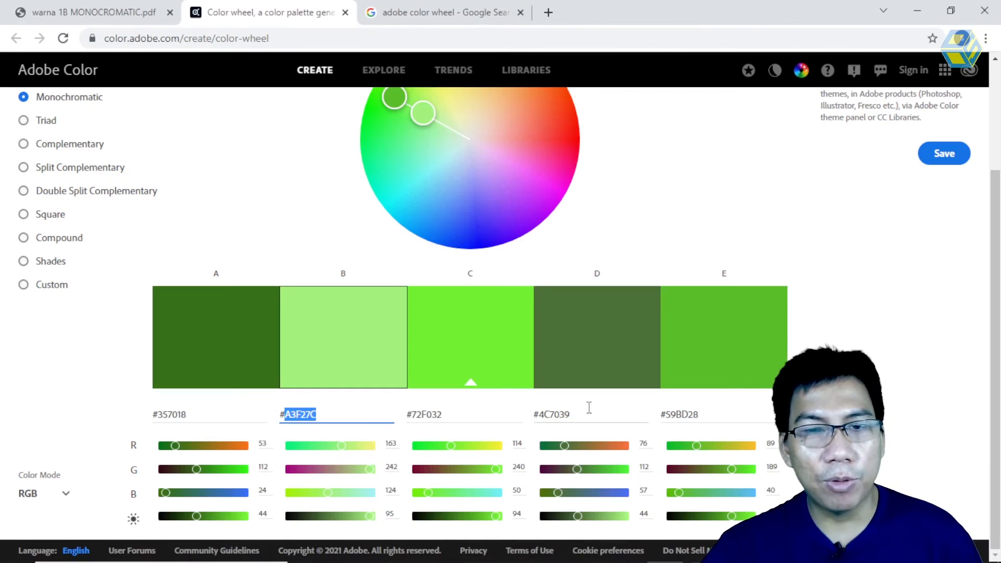
left_click_drag(579, 416, 544, 413)
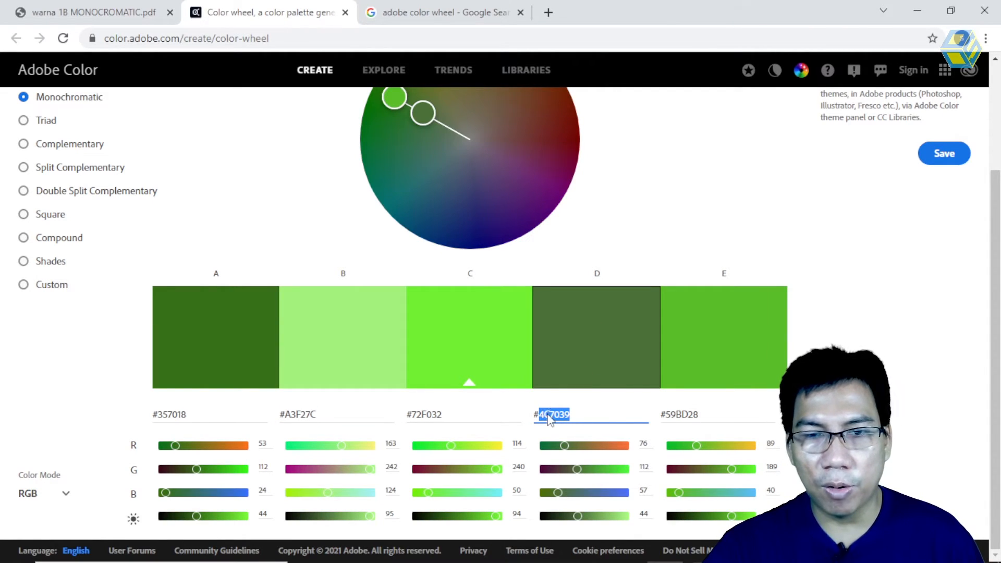
right_click(551, 419)
left_click(614, 243)
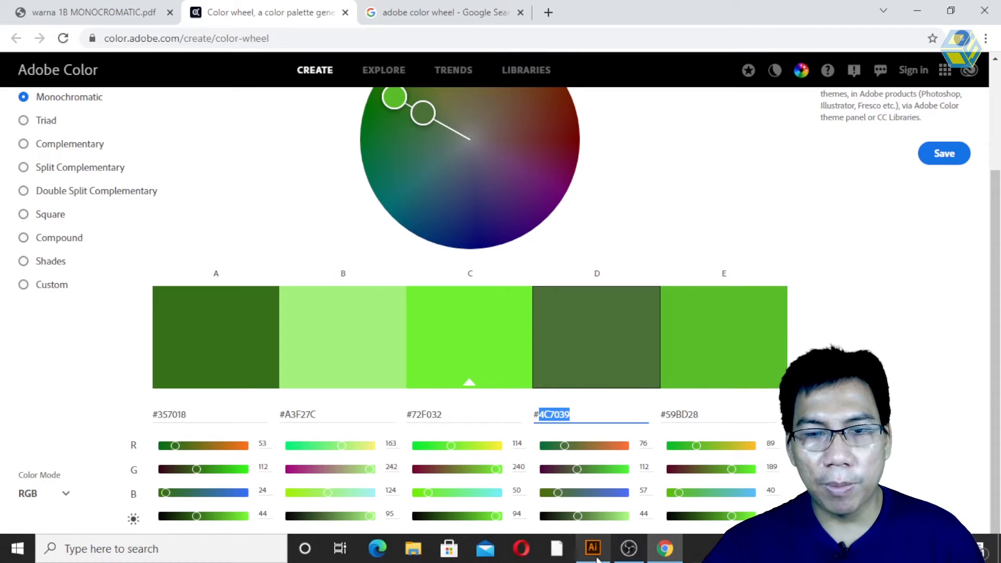
Step: Switch to Illustrator and fill the logo's large BICYCLE lettering with the copied hex colour 4C7039
left_click(597, 560)
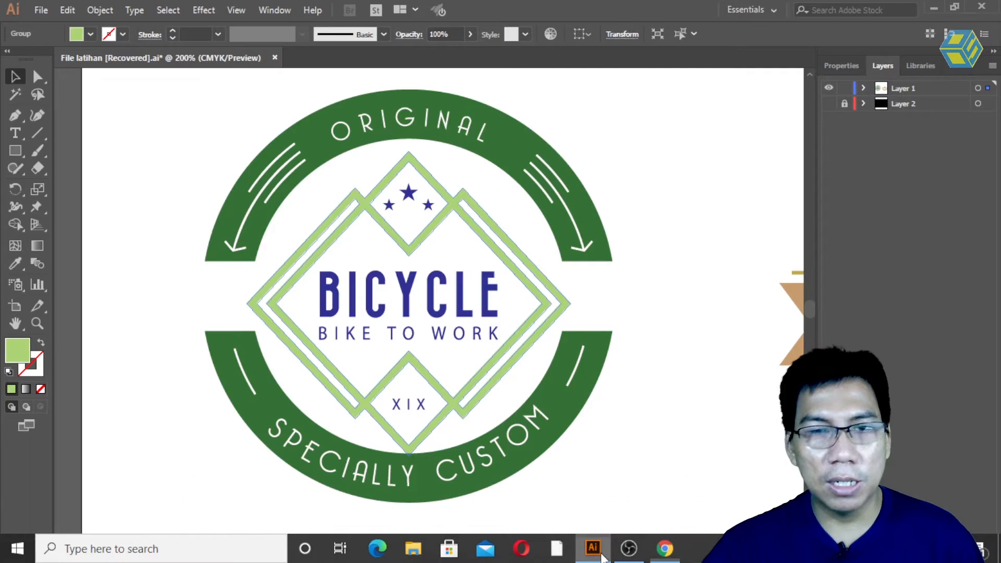
left_click(410, 202)
left_click(409, 196)
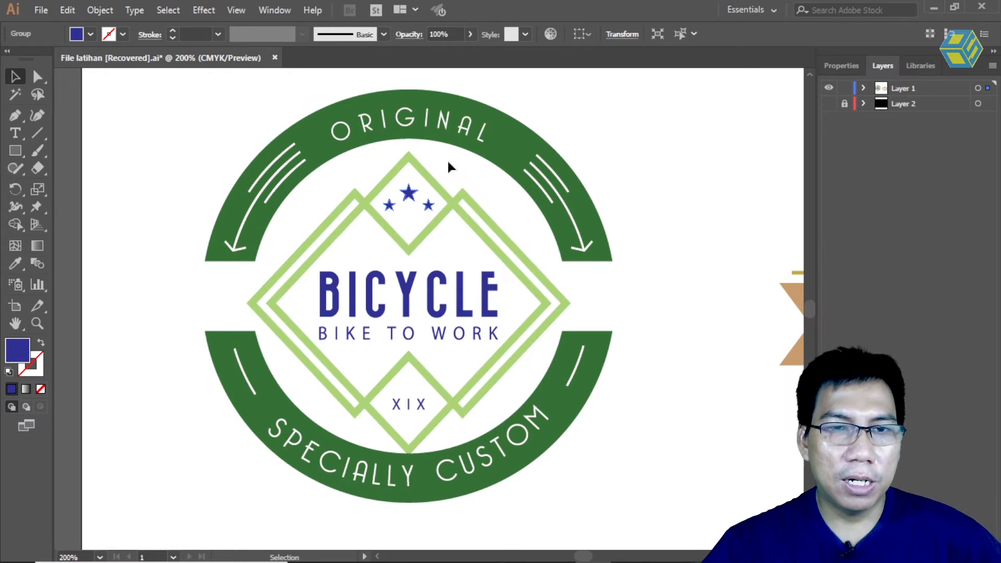
left_click(446, 159)
left_click(409, 191)
left_click(514, 224)
left_click(458, 289)
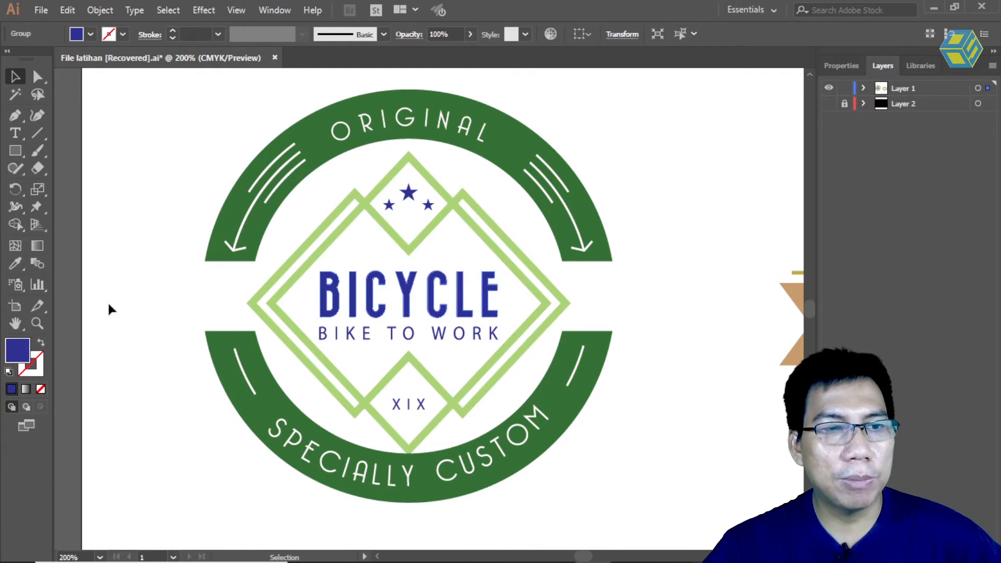
double_click(25, 354)
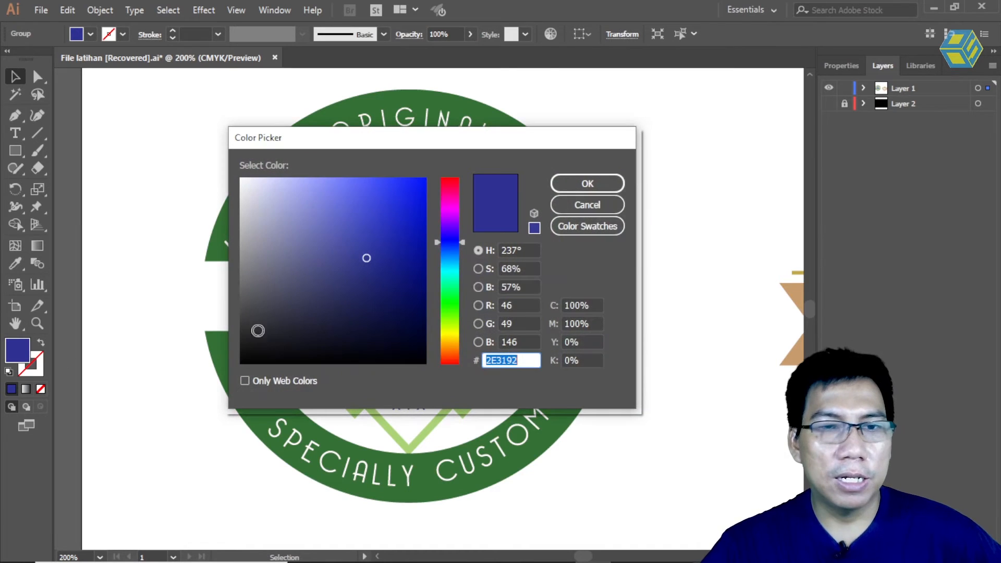
right_click(500, 361)
left_click(572, 224)
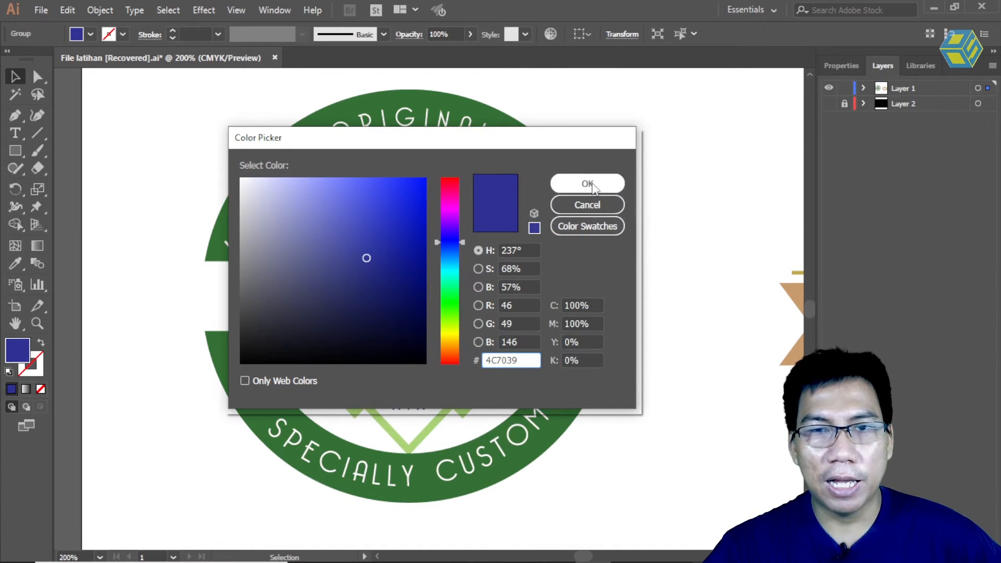
key("Return")
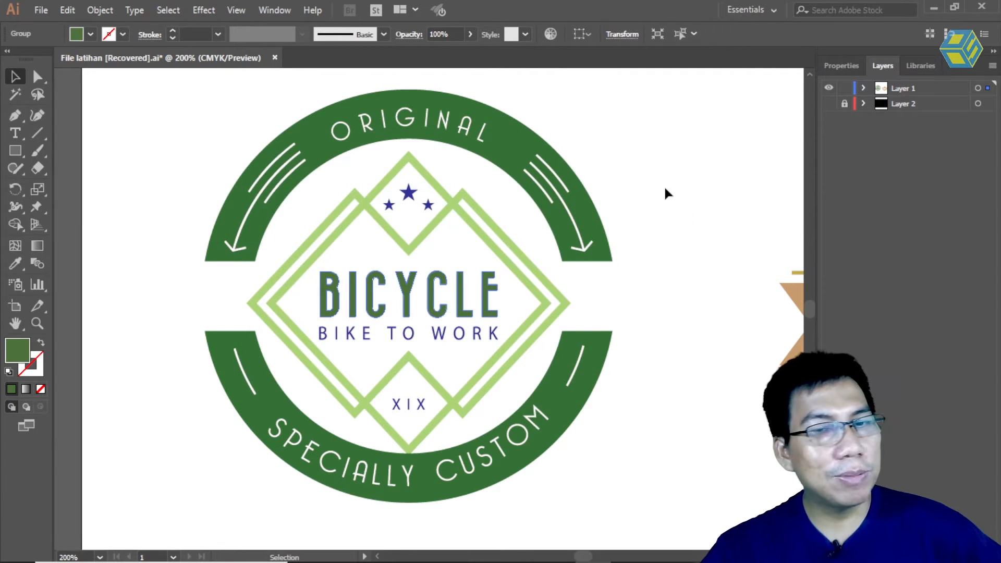
left_click(665, 189)
Step: Fill the BIKE TO WORK text, the three stars and the XIX text with the copied hex colour 4C7039
left_click(481, 338)
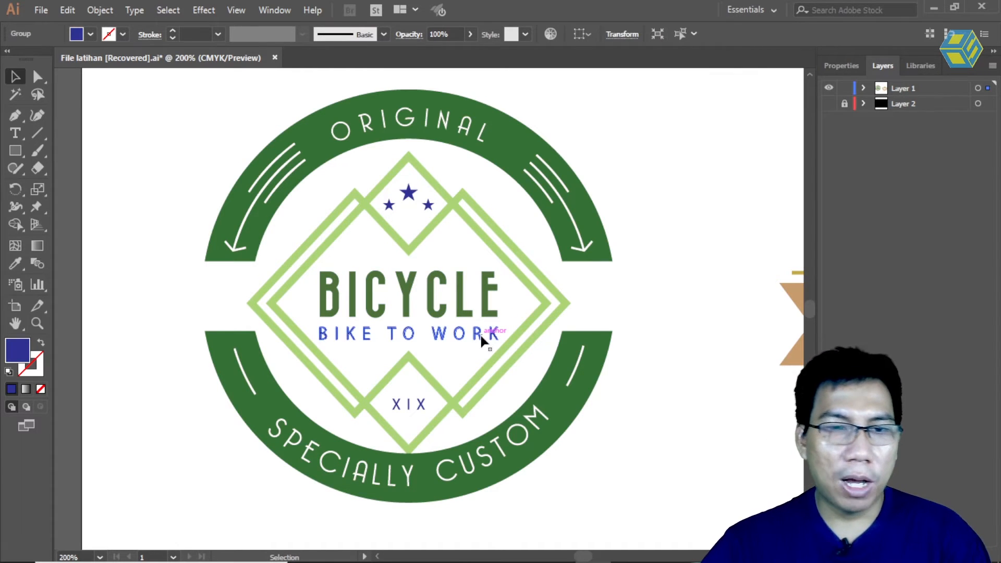
left_click(408, 195, "shift")
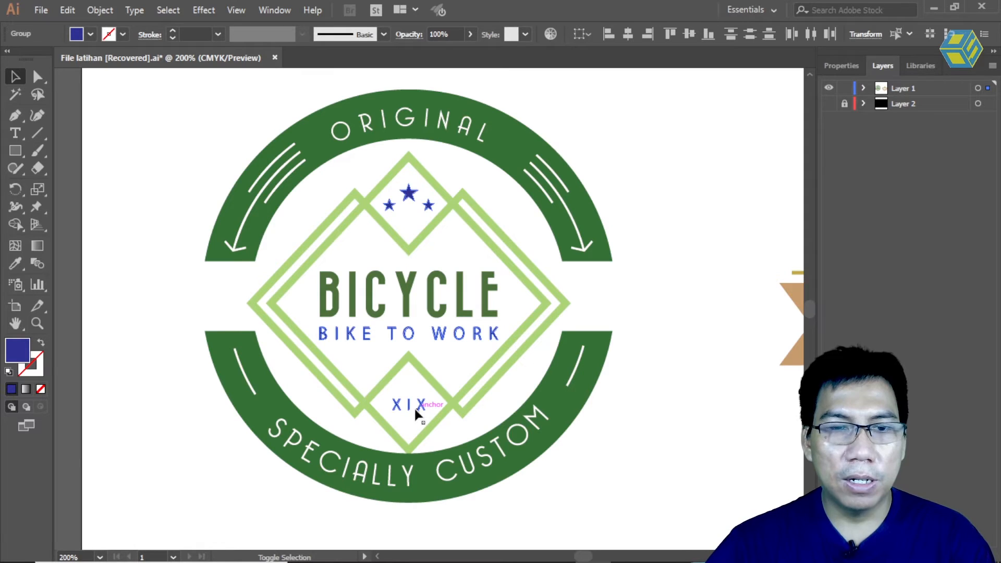
double_click(15, 353)
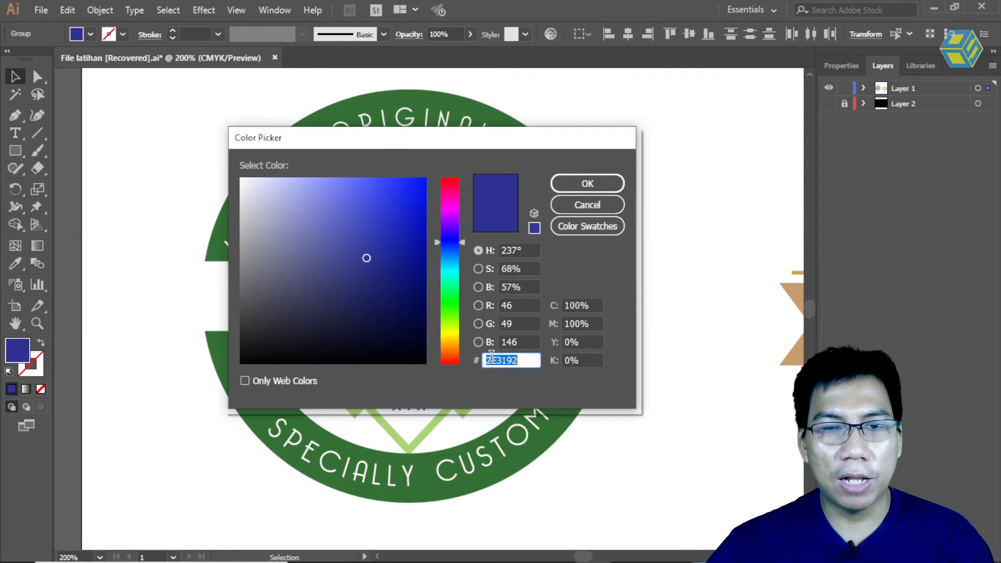
right_click(491, 358)
left_click(523, 418)
left_click(588, 188)
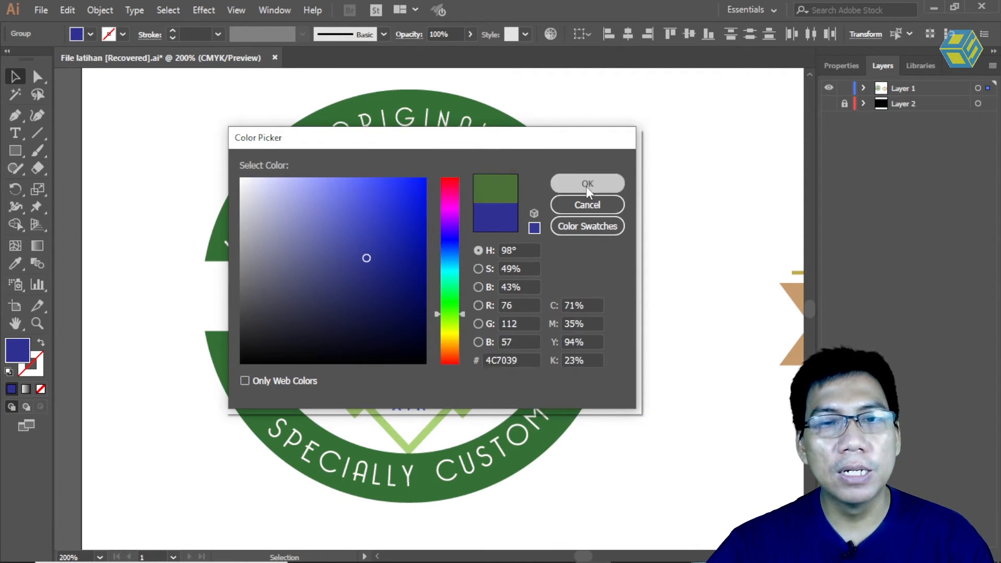
left_click(692, 245)
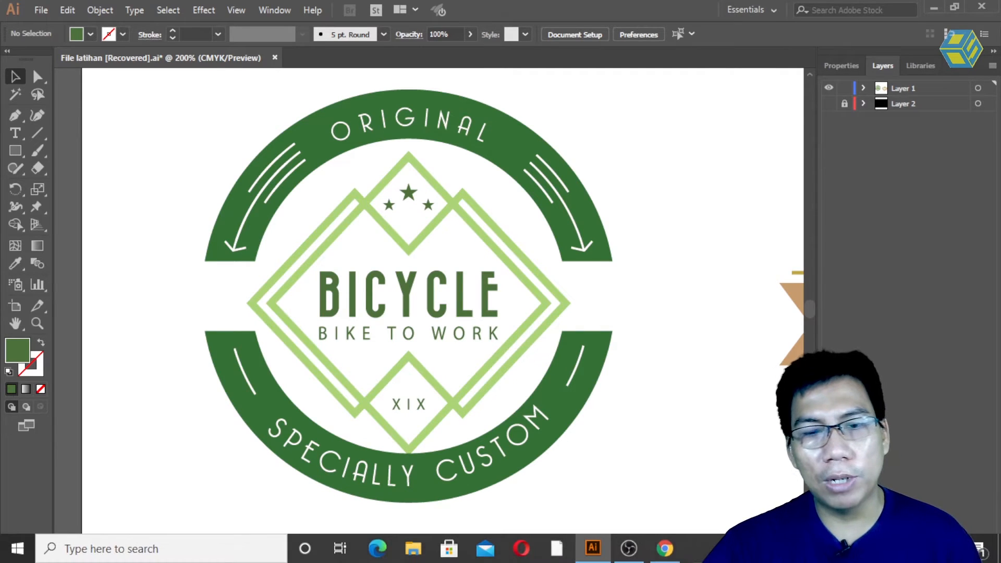
Step: Return to Adobe Color in the browser and shift the monochromatic palette to magenta, with DB0FA2 as base swatch C
left_click(660, 549)
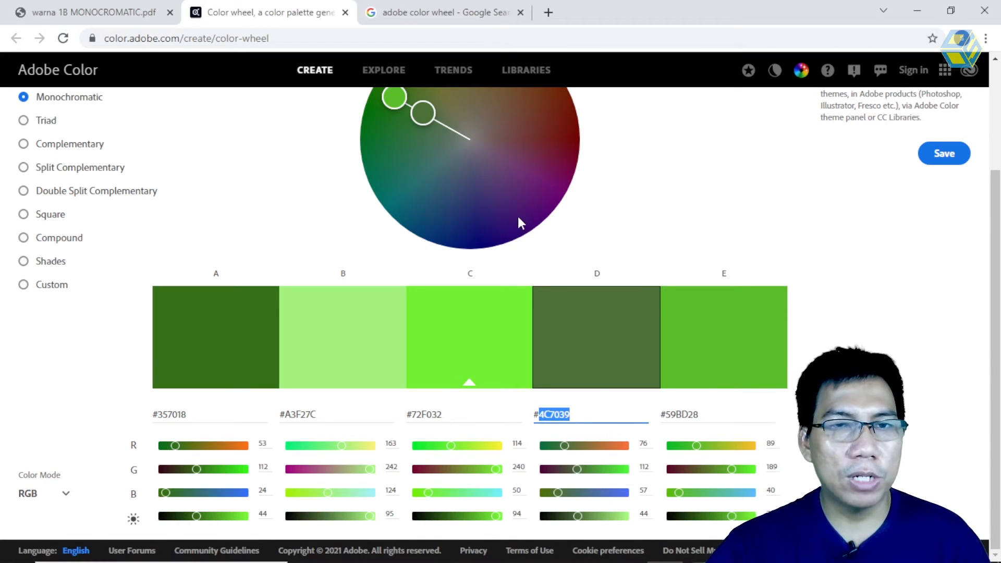
scroll(525, 222, "up", 3)
left_click_drag(395, 237, 565, 323)
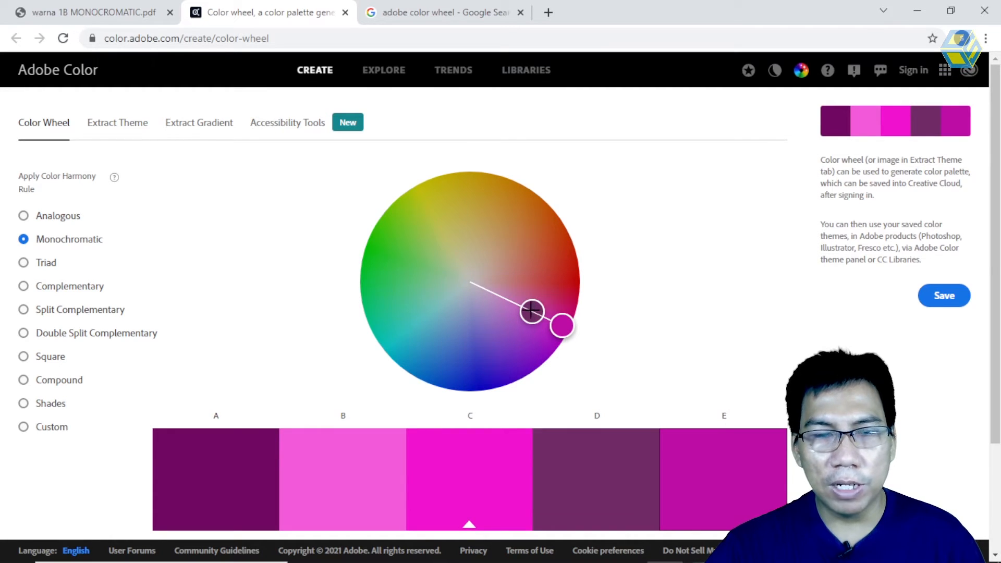
mouse_move(531, 308)
left_mouse_down()
mouse_move(493, 288)
mouse_move(531, 302)
left_mouse_up()
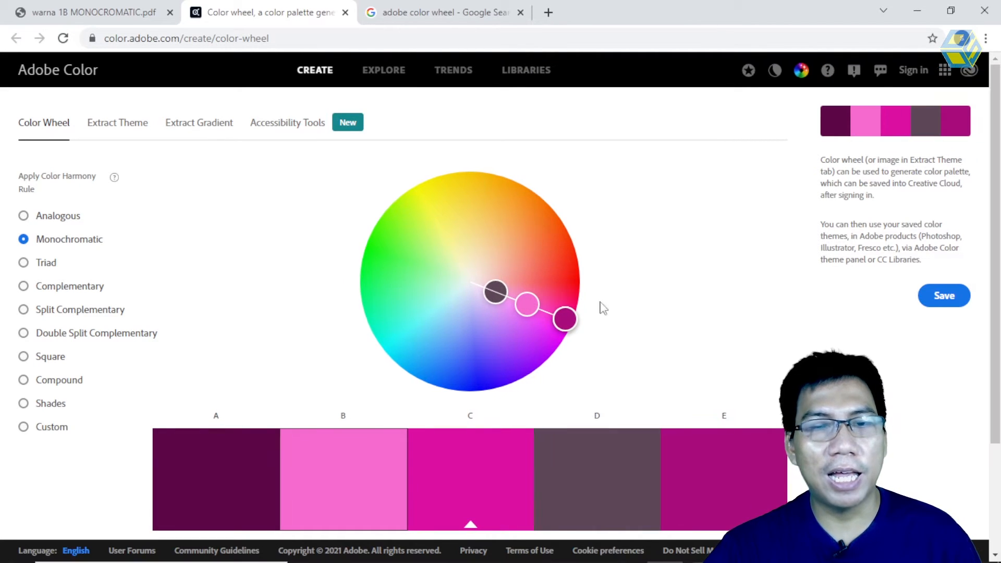
scroll(626, 276, "down", 3)
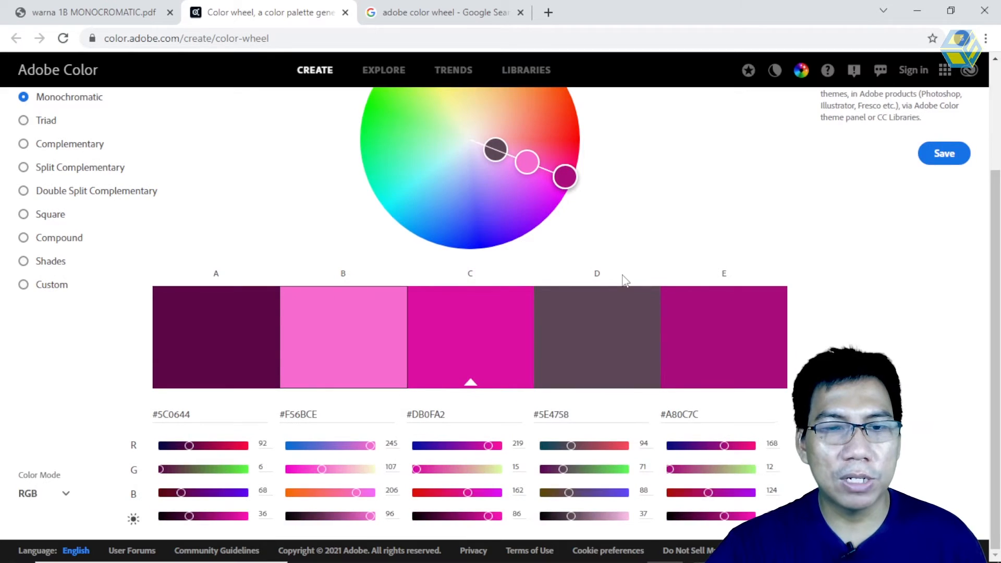
scroll(622, 270, "up", 3)
scroll(622, 270, "down", 3)
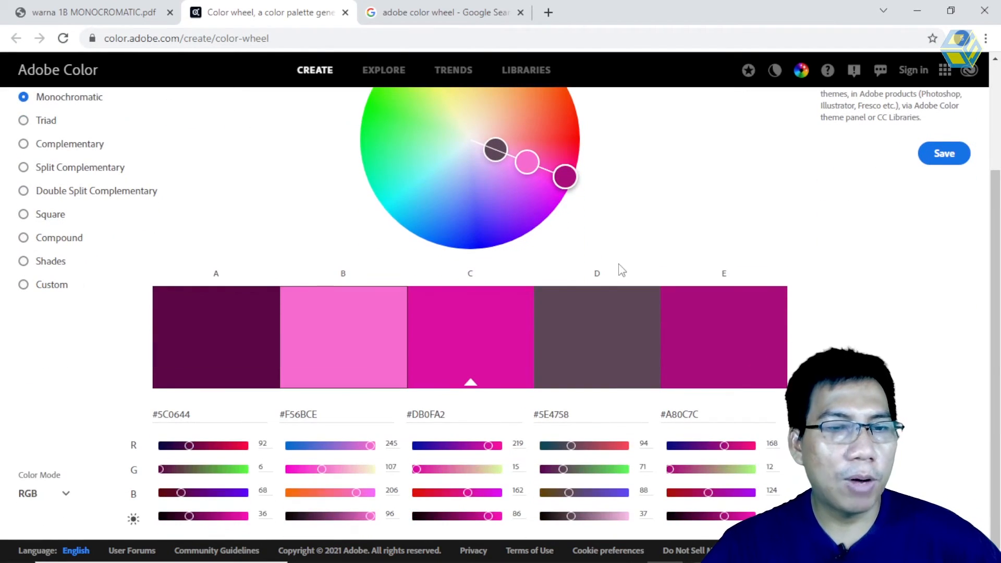
Step: Copy the hex code 5C0644 of dark purple swatch A
left_click_drag(321, 416, 290, 416)
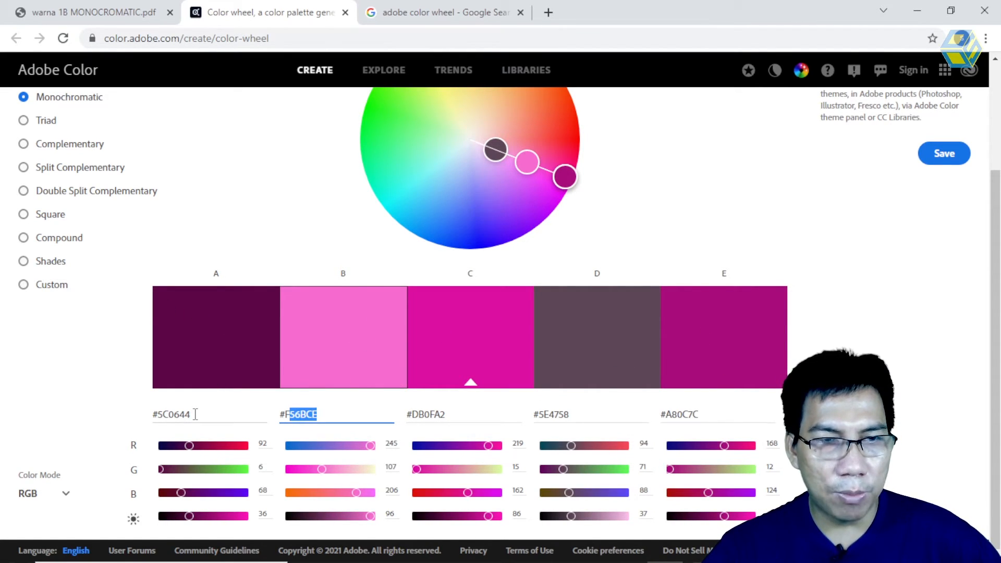
left_click_drag(195, 414, 158, 413)
right_click(171, 412)
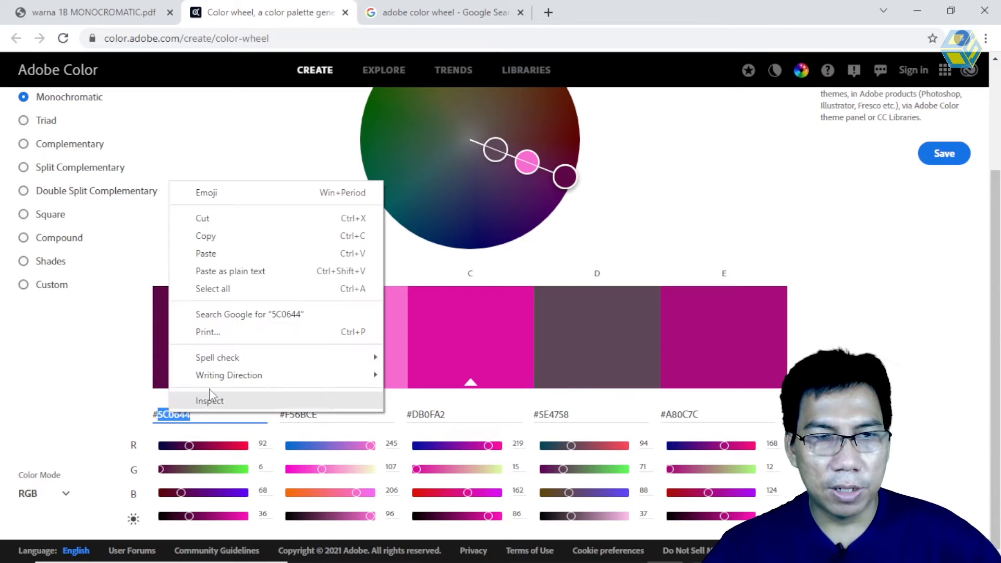
left_click(231, 239)
Step: Copy the hex code A80C7C of dark magenta swatch E
left_click_drag(711, 413, 668, 416)
right_click(673, 421)
left_click(732, 244)
Step: Switch to Illustrator and fill the logo's dark green ring segments with the copied hex colour A80C7C
left_click(598, 551)
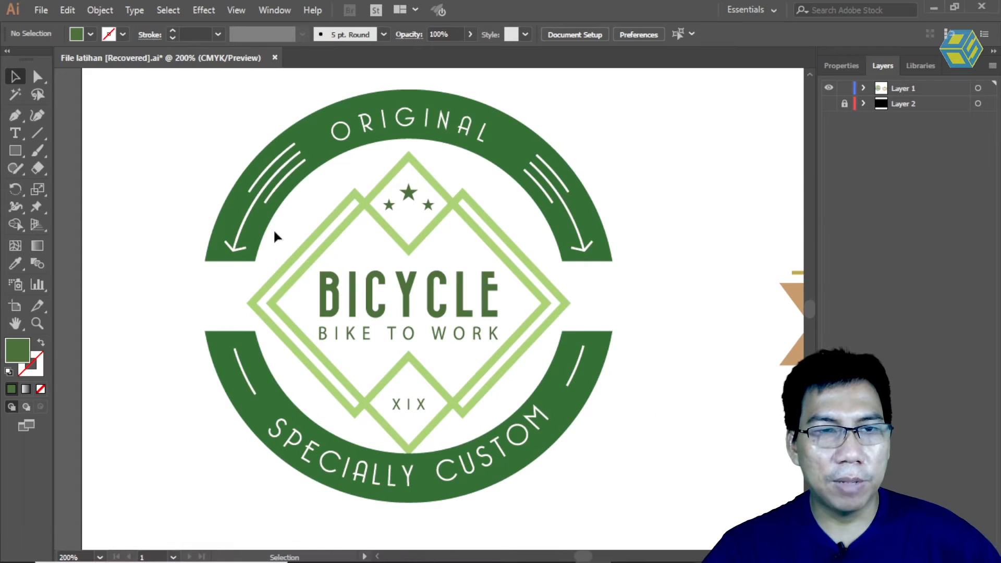
left_click(580, 134)
left_click(536, 139)
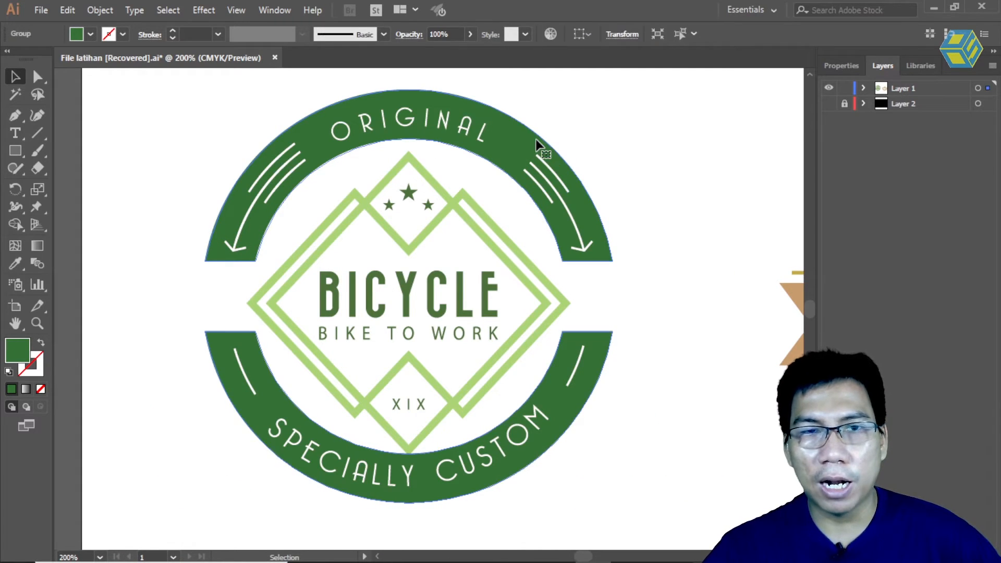
double_click(18, 350)
right_click(499, 360)
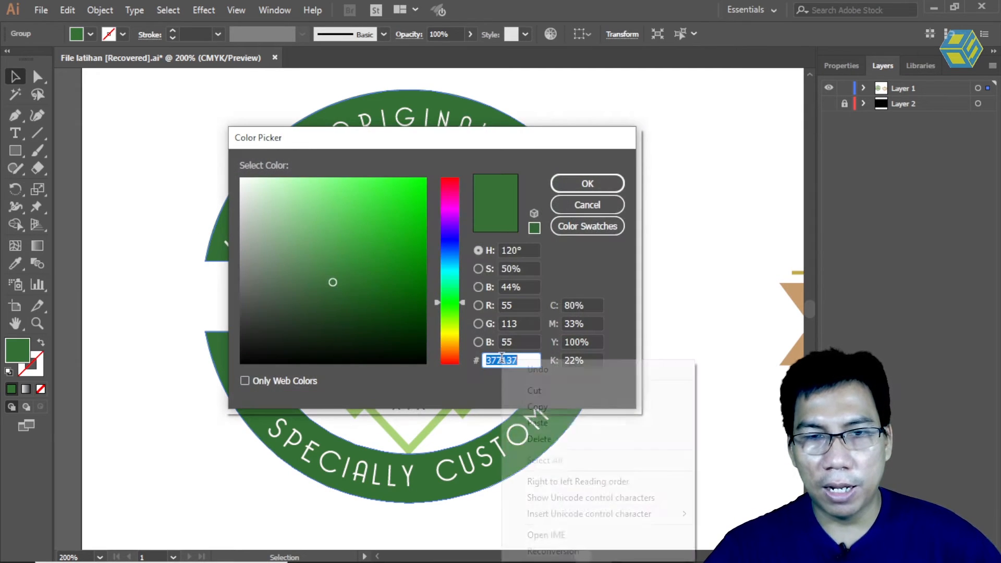
left_click(543, 421)
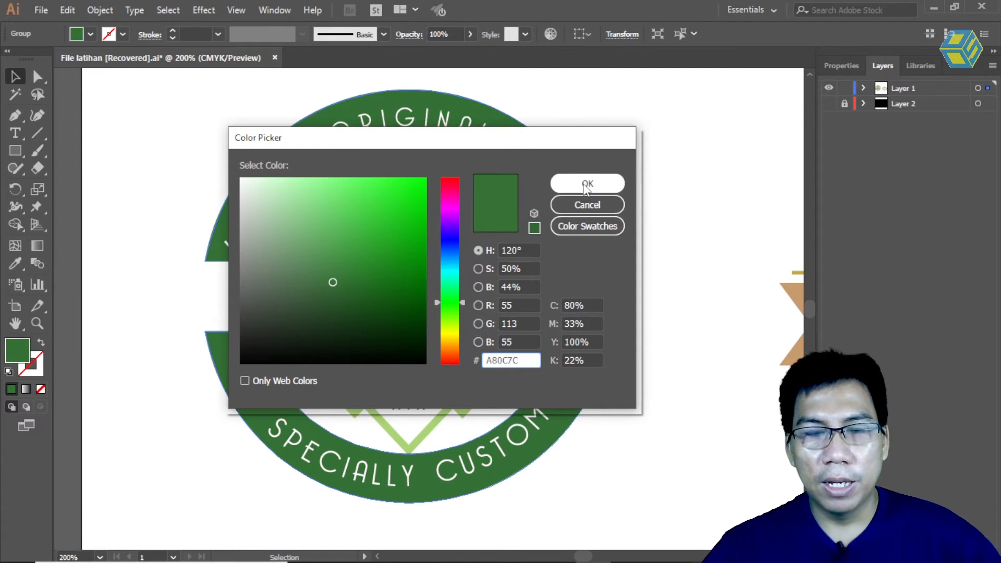
left_click_drag(516, 138, 415, 119)
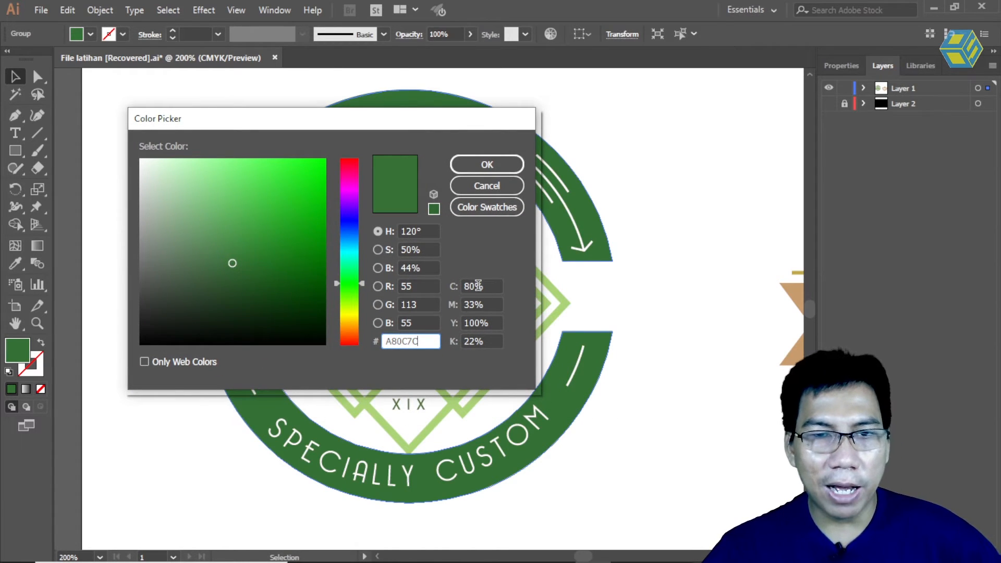
left_click(414, 286)
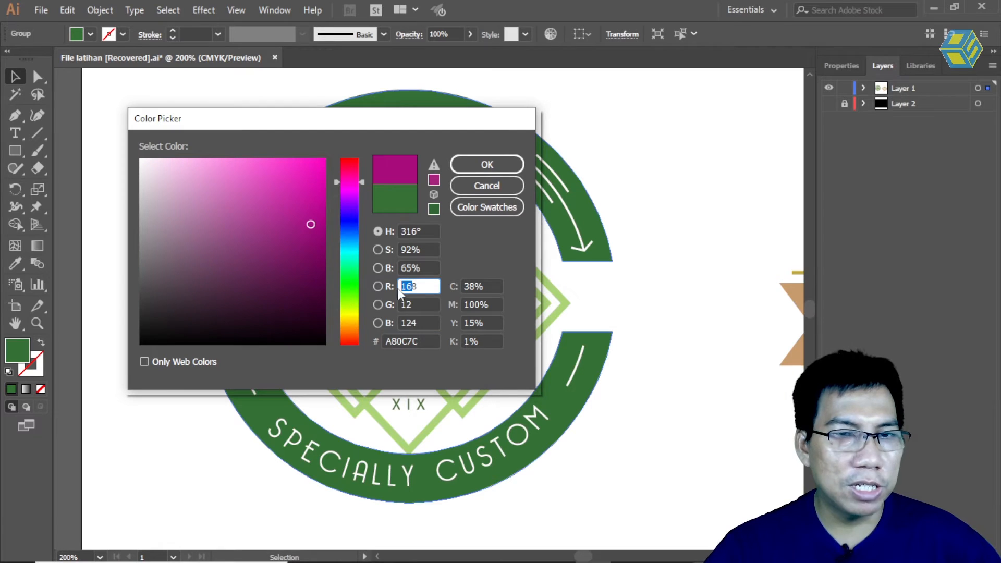
left_click(490, 287)
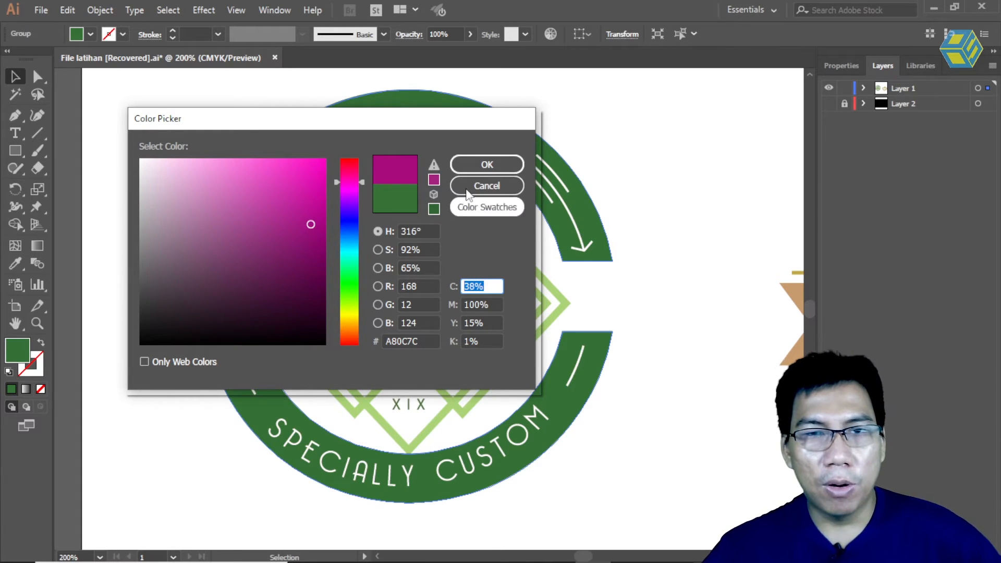
left_click(475, 169)
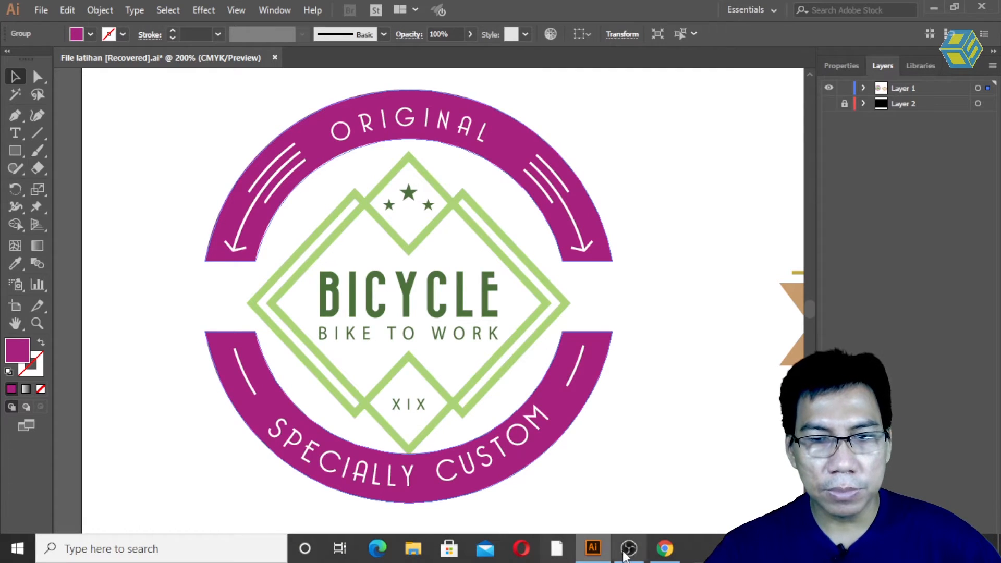
Step: Return to Adobe Color in the browser and copy the hex code DB0FA2 of bright magenta swatch C
left_click(665, 549)
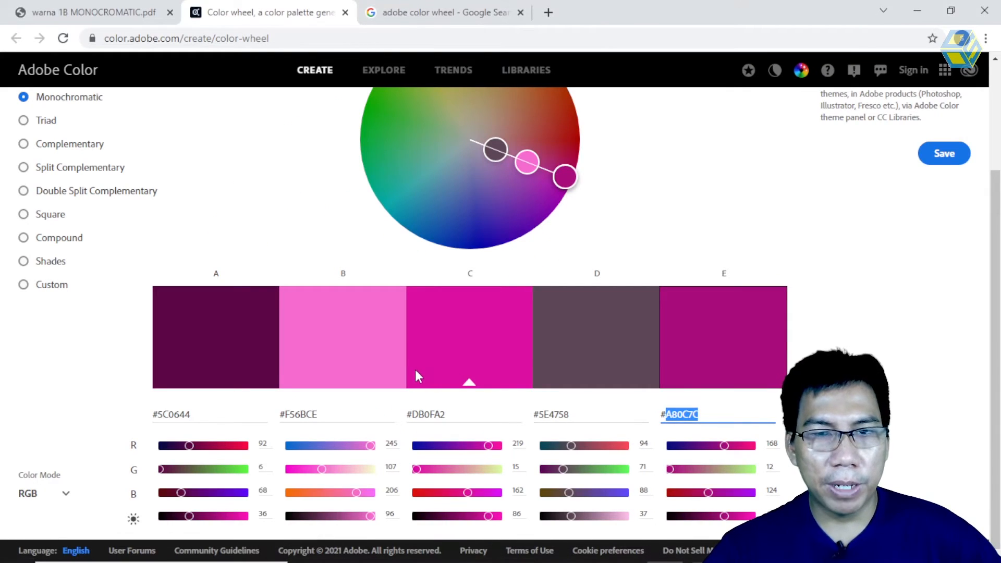
left_click(447, 414)
right_click(425, 418)
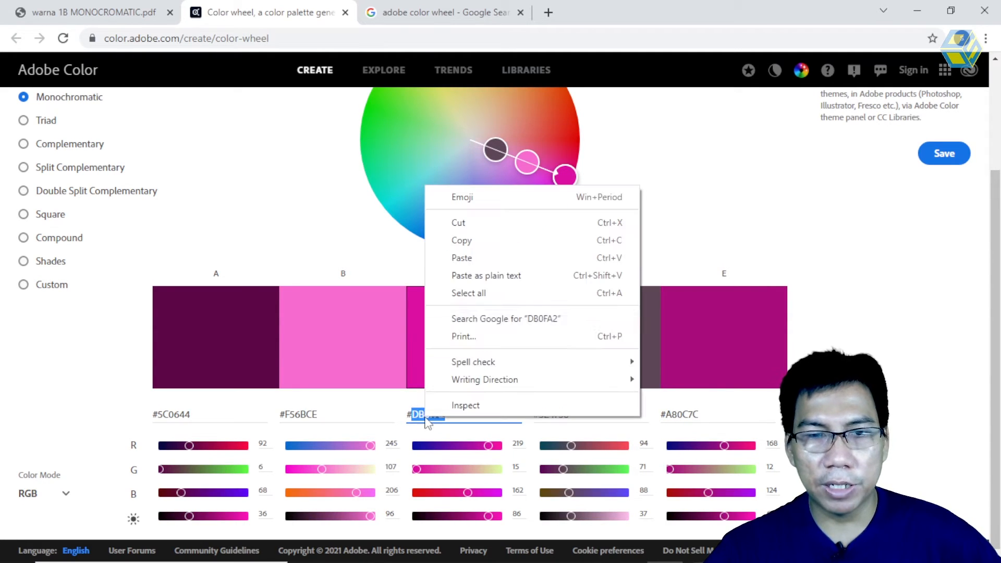
left_click(495, 241)
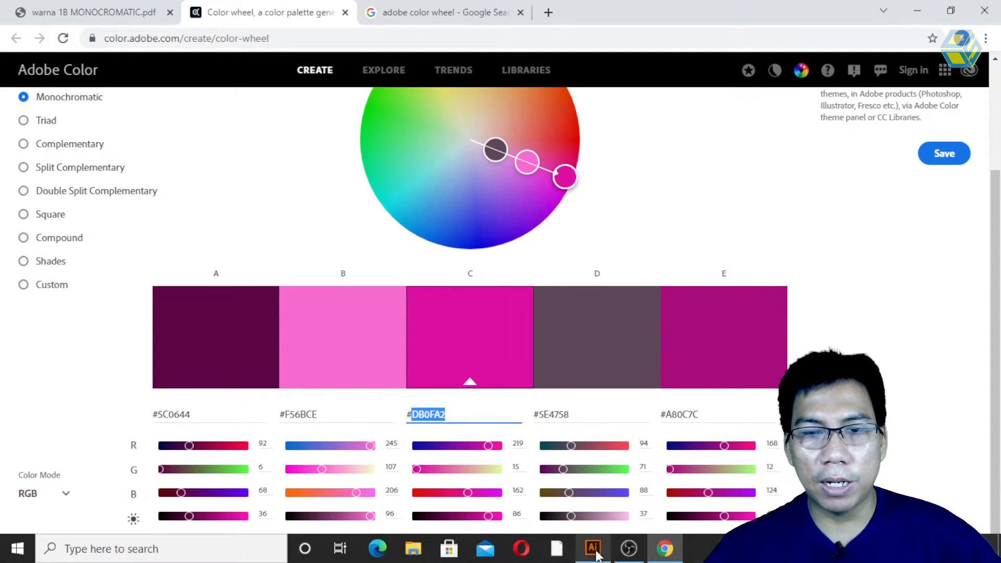
Step: Switch to Illustrator and fill the logo's light green diamond outlines with the copied hex colour DB0FA2
left_click(594, 553)
left_click(476, 232)
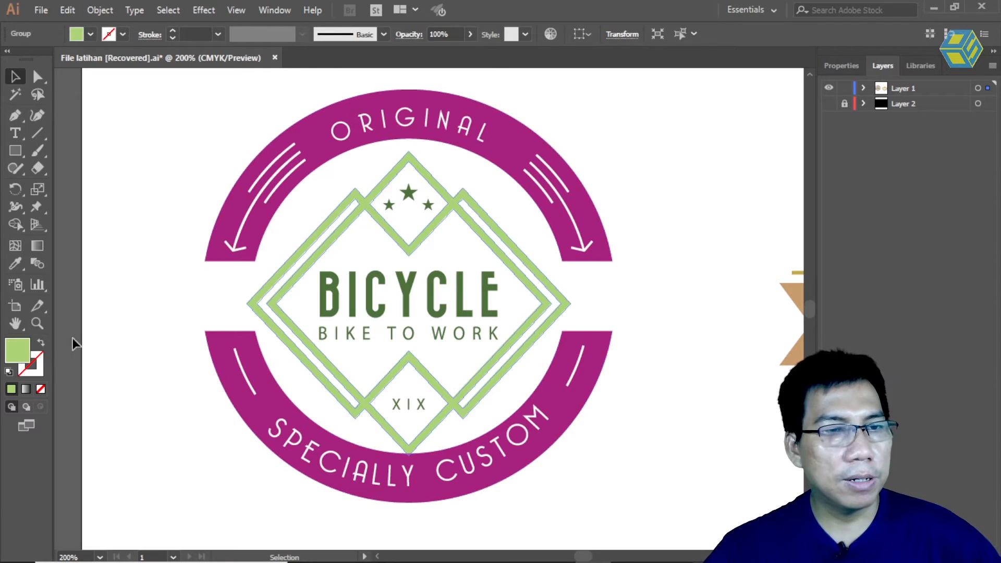
double_click(17, 350)
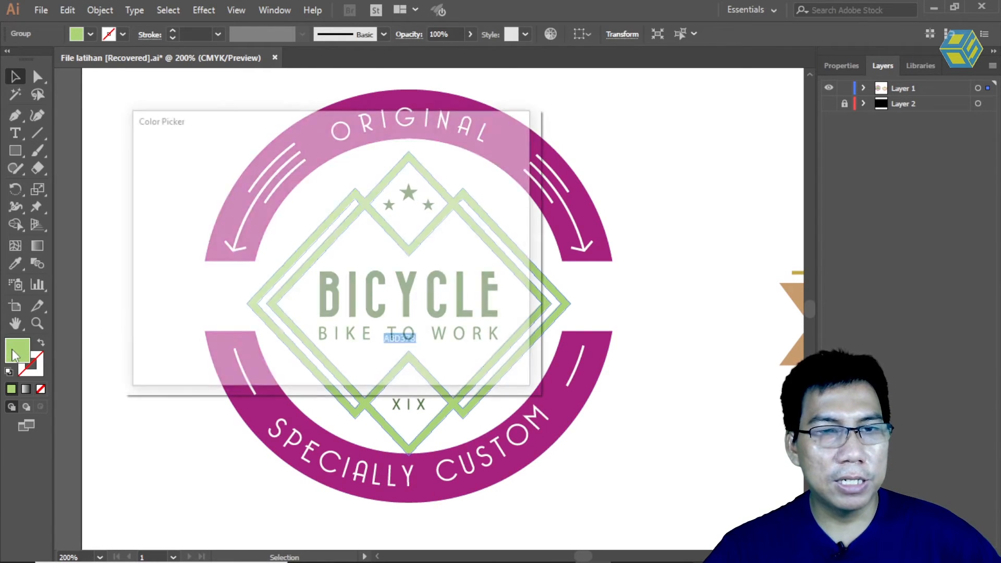
right_click(403, 339)
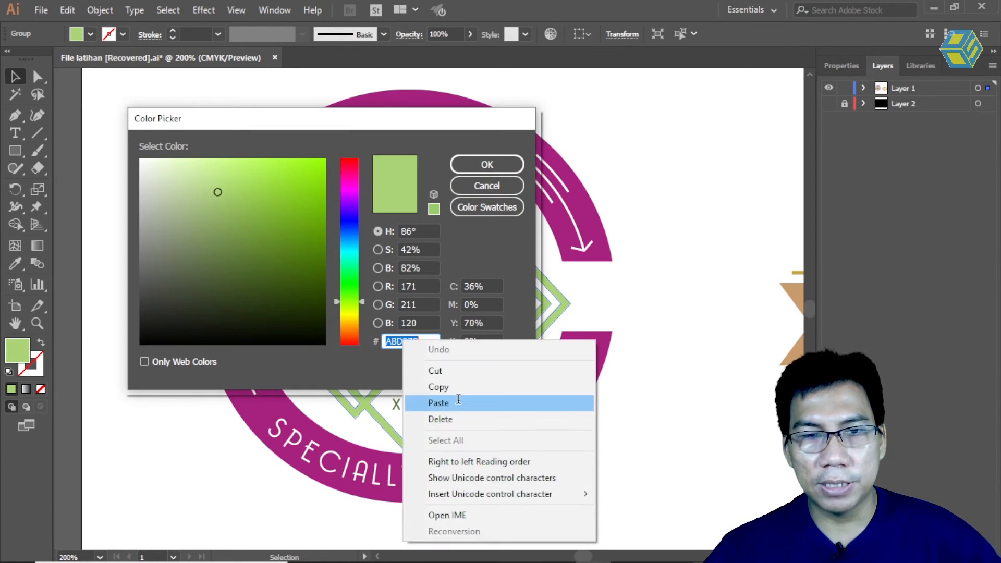
left_click(417, 405)
left_click(494, 165)
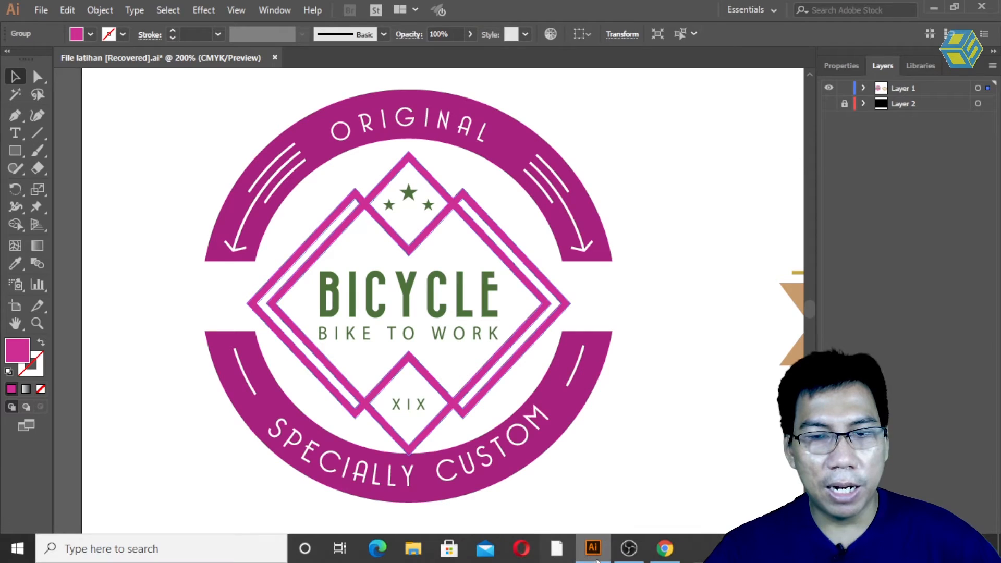
Step: Return to Adobe Color in the browser and copy the hex code 5C0644 of dark purple swatch A
left_click(665, 550)
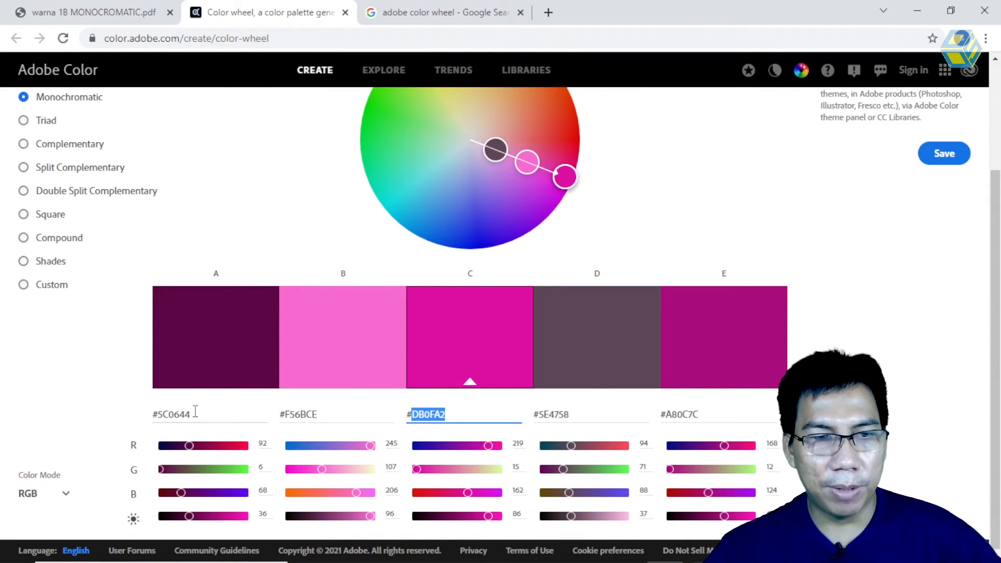
left_click_drag(198, 414, 164, 414)
right_click(165, 411)
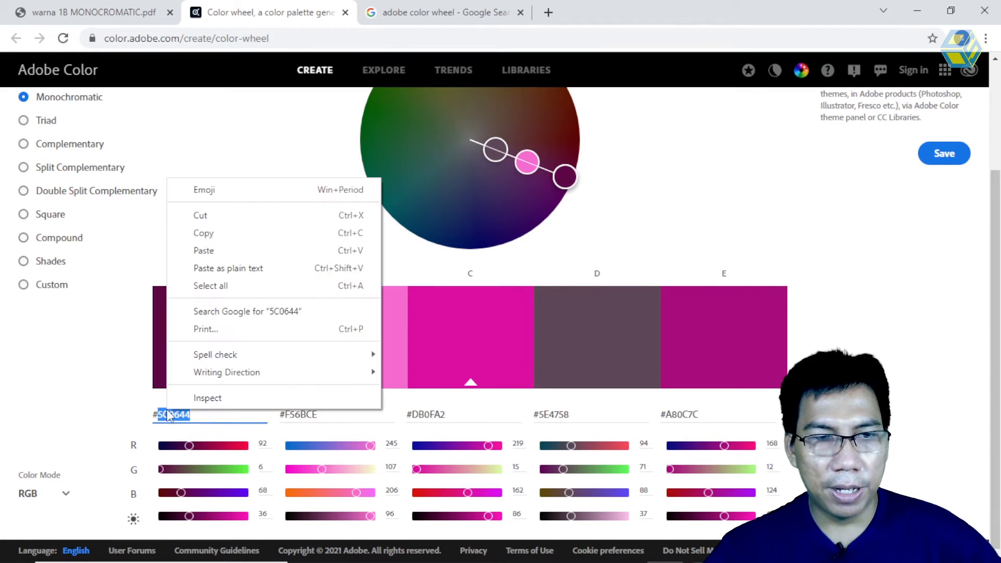
left_click(234, 233)
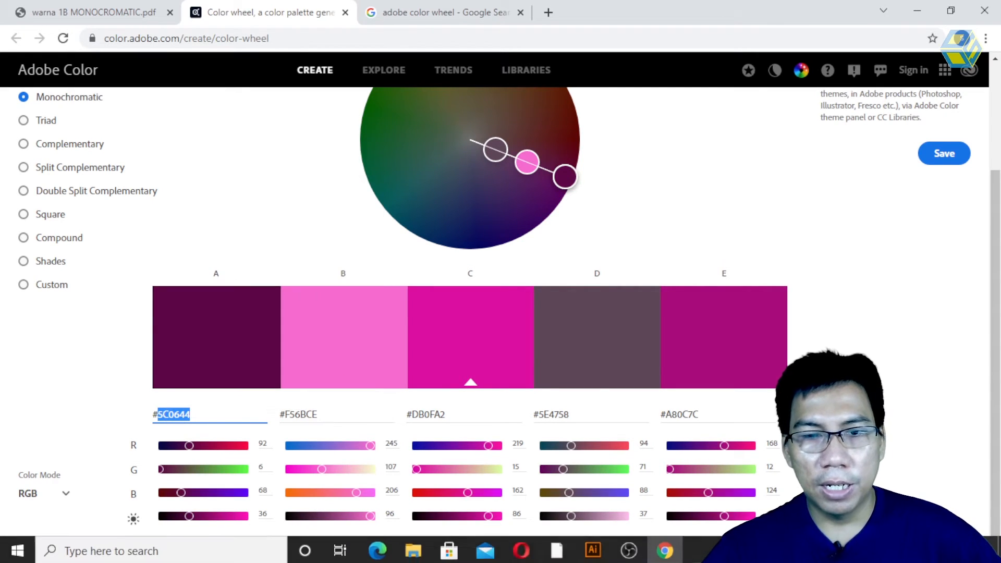
Step: Switch to Illustrator and fill the logo's stars, BICYCLE BIKE TO WORK text and XIX with the copied hex colour 5C0644
left_click(593, 551)
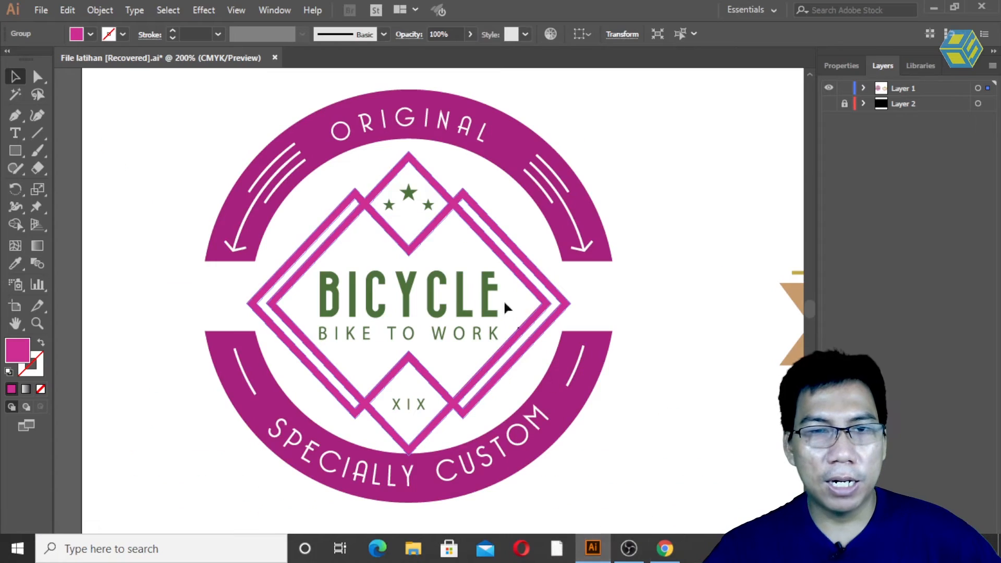
left_click(426, 288)
left_click(425, 404, "shift")
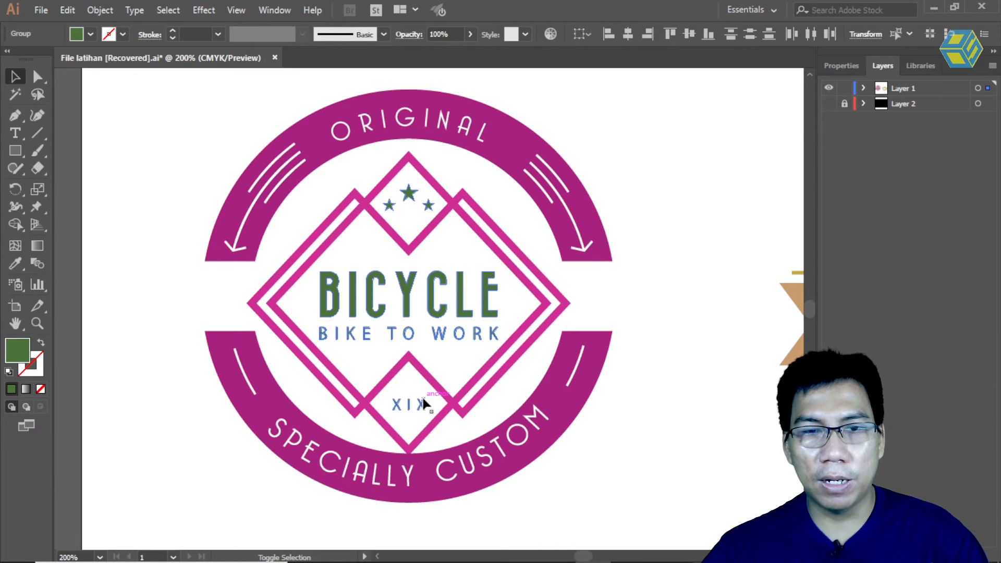
double_click(17, 350)
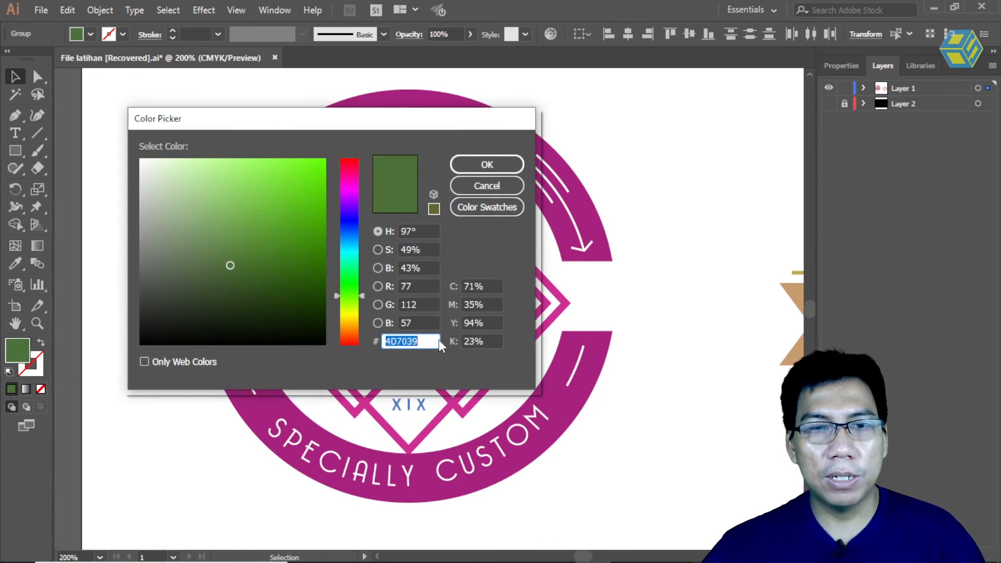
right_click(408, 341)
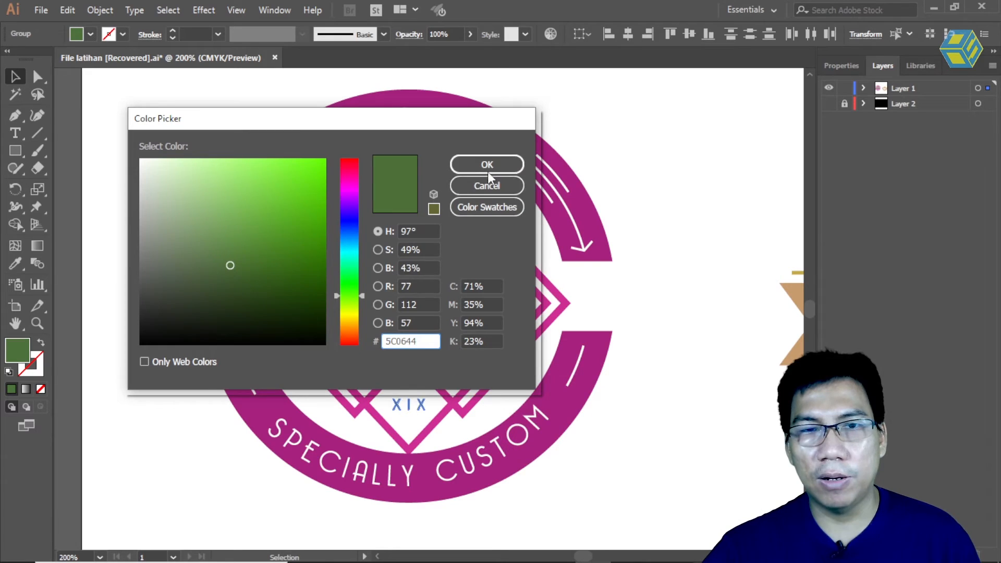
left_click(488, 166)
left_click(703, 201)
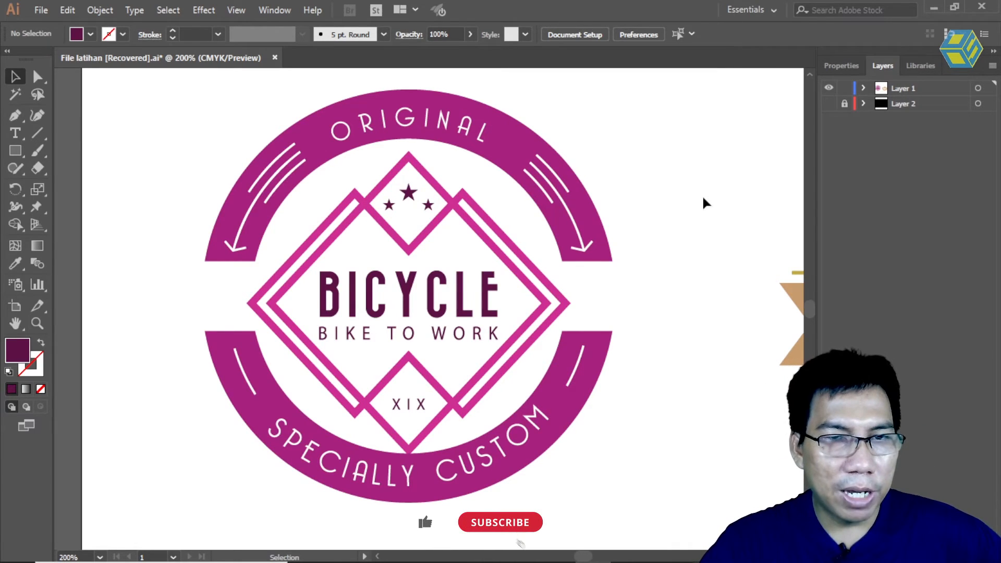
Step: Return to Adobe Color in the browser and set the palette's colour mode to CMYK
left_click(665, 549)
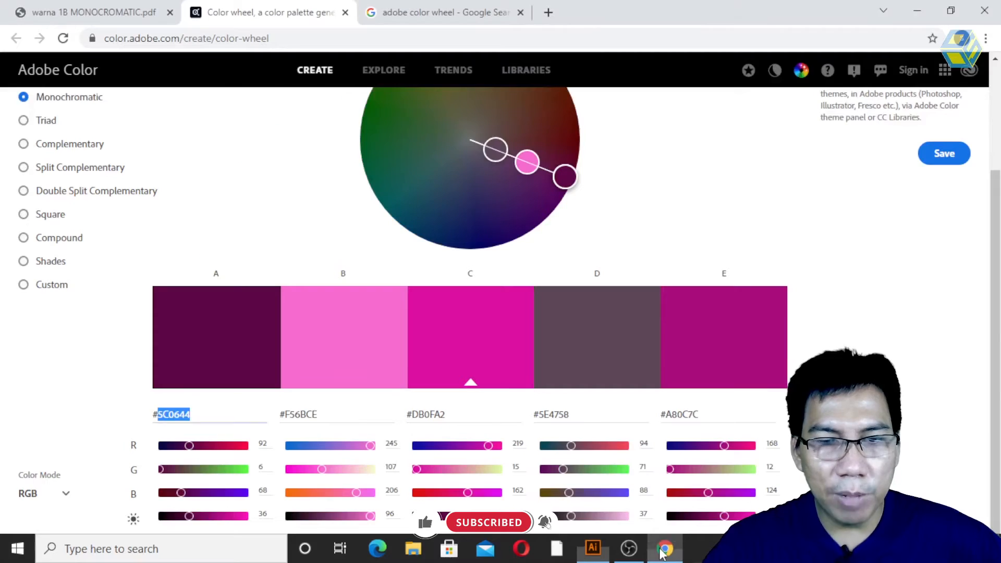
left_click(66, 499)
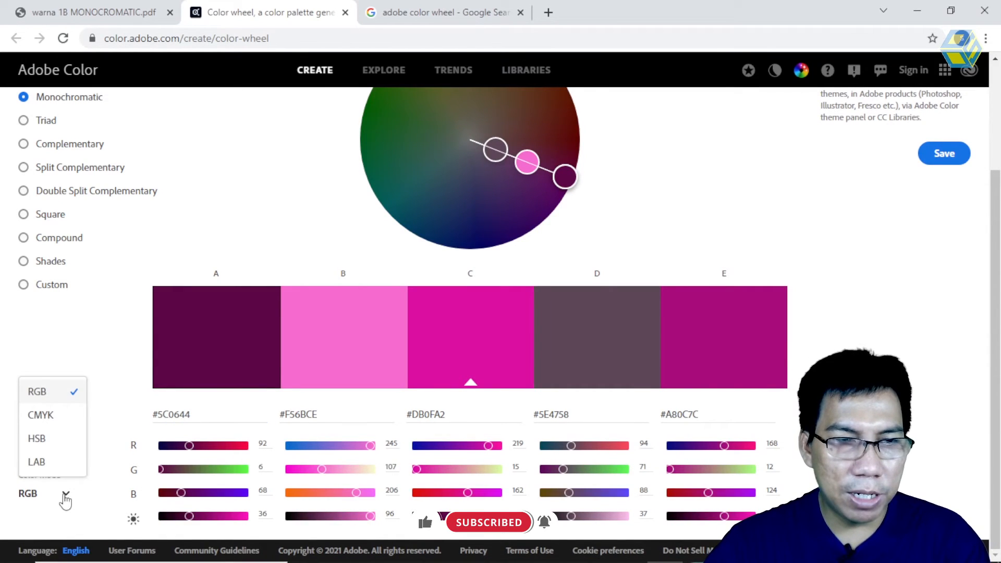
left_click(45, 417)
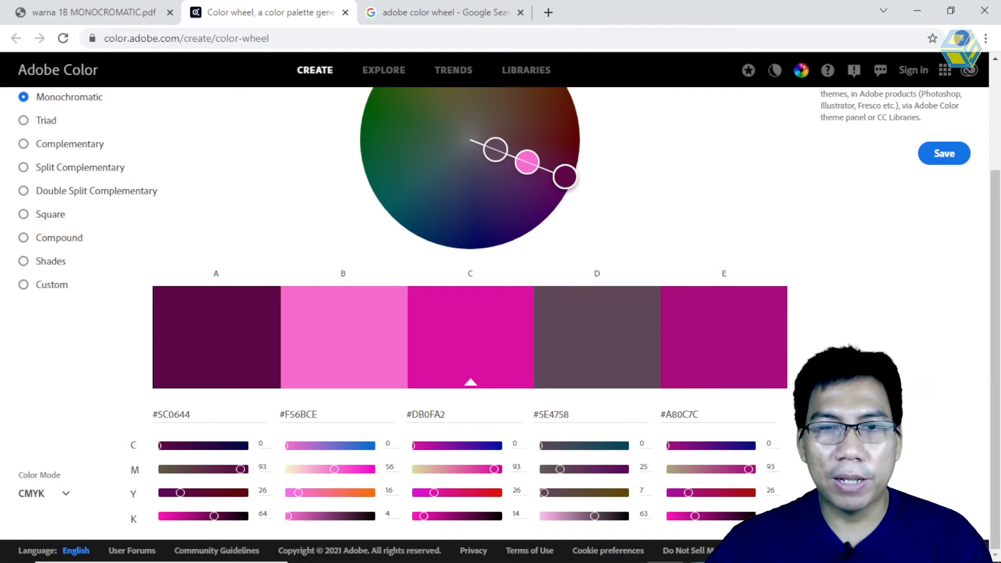
Step: Switch to Illustrator and fill the ring segments with swatch B's CMYK values: C 0, M 56, Y 16, K 4
left_click(593, 556)
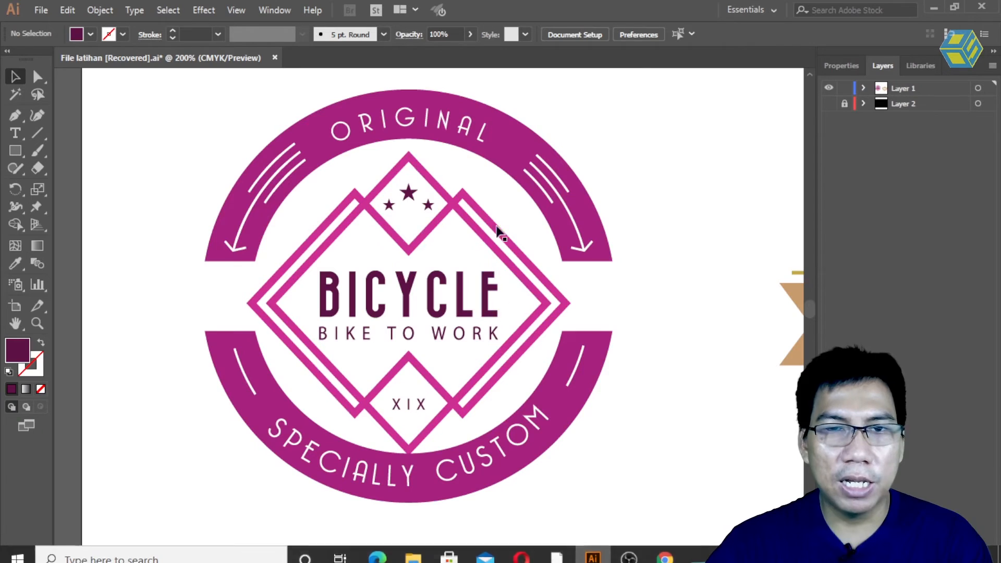
left_click(509, 156)
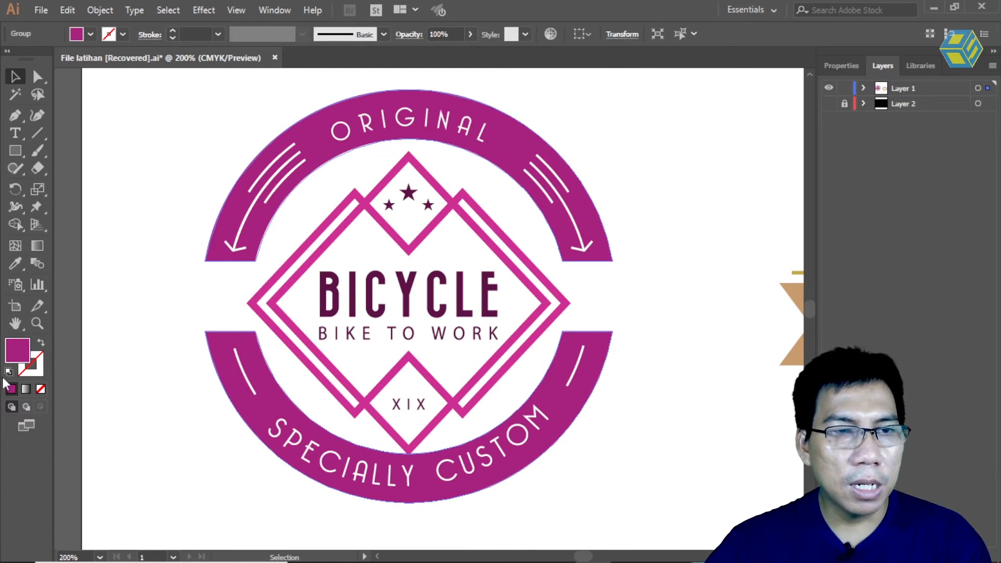
double_click(17, 348)
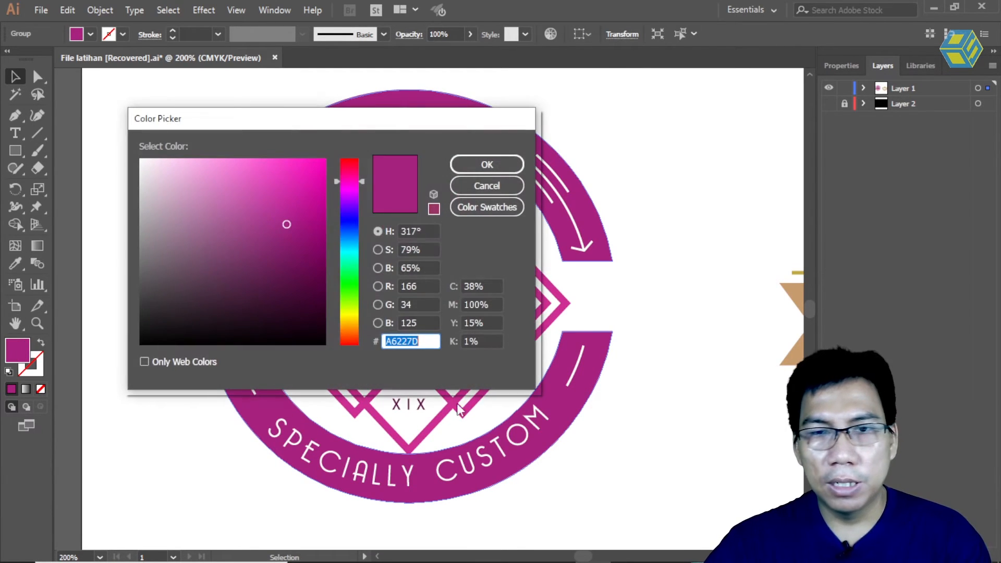
left_click(488, 286)
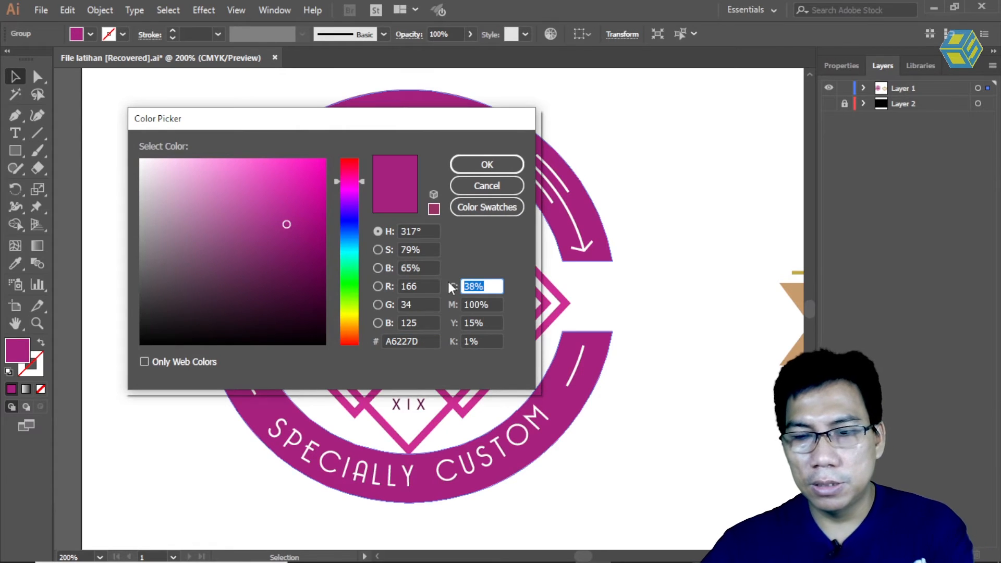
type("0")
key("Tab")
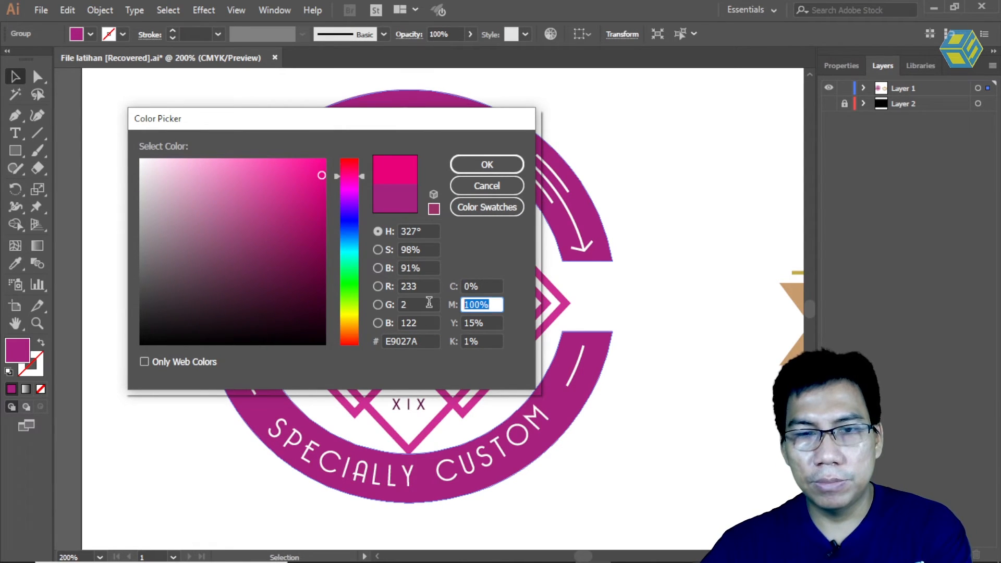
type("4")
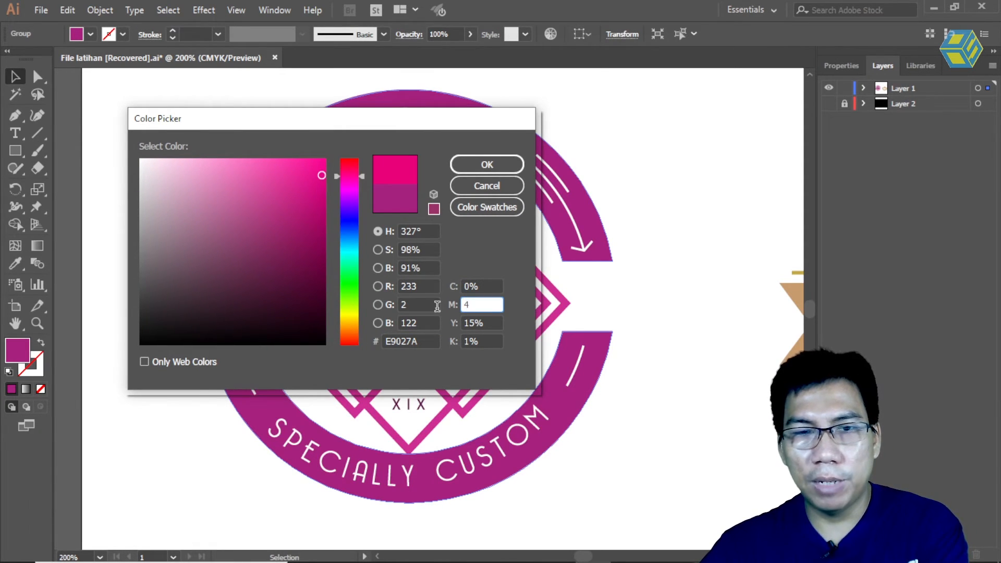
type("6")
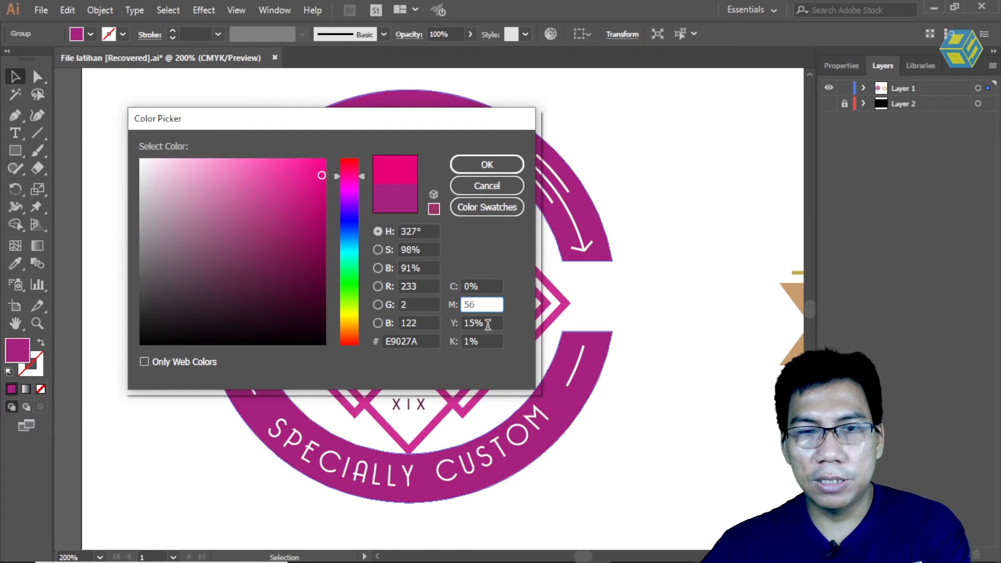
key("Tab")
type("16")
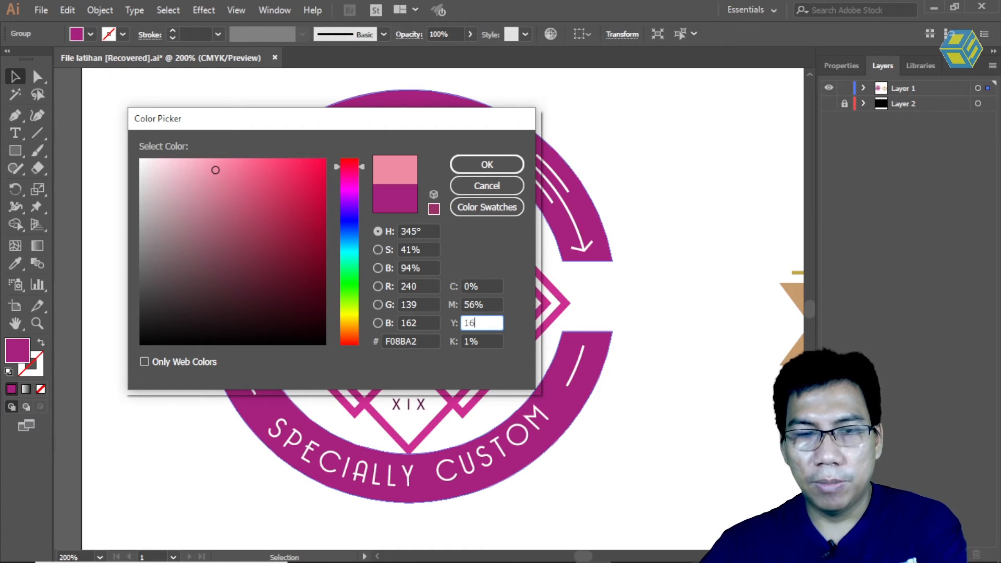
key("Tab")
type("4")
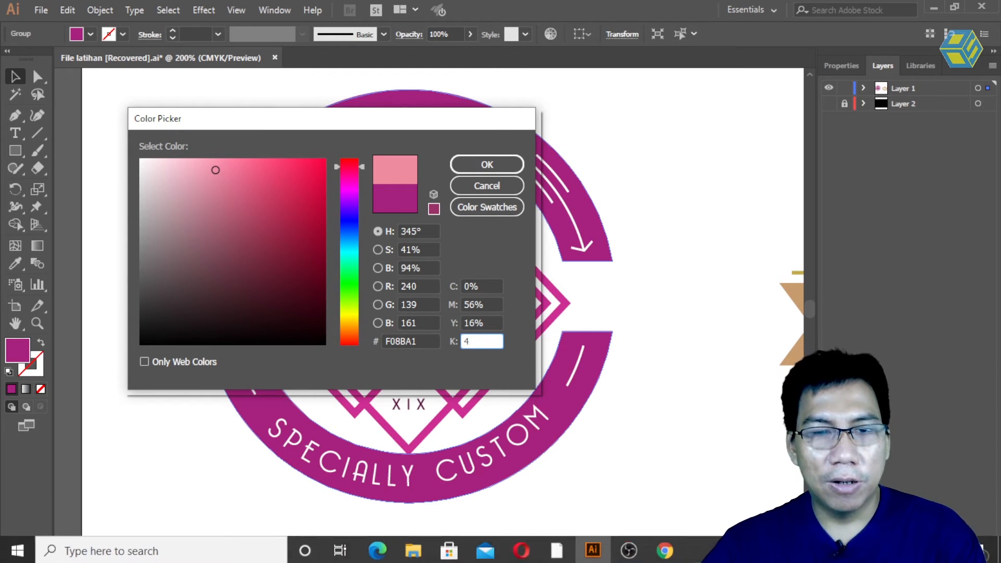
left_click(666, 554)
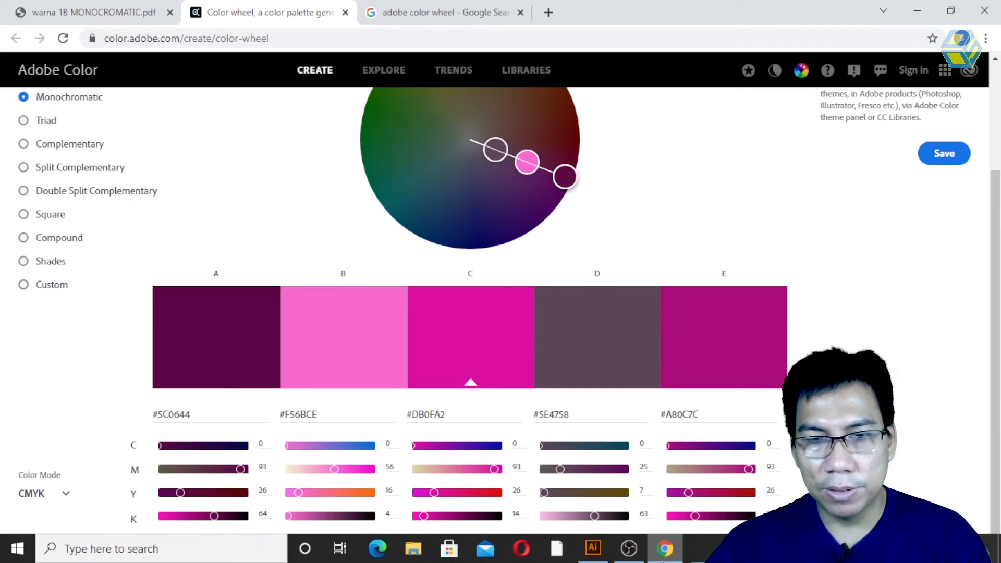
left_click(593, 554)
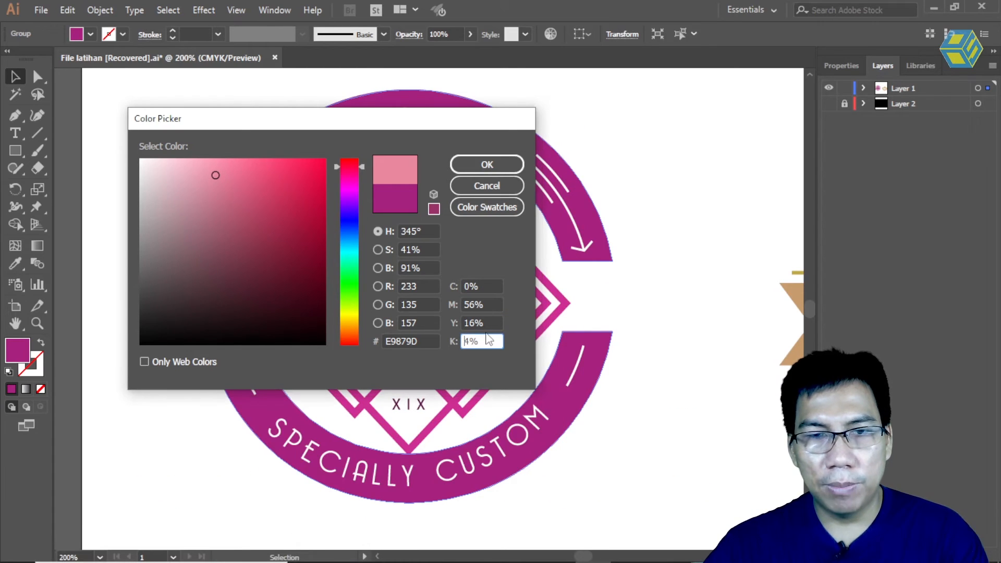
left_click(478, 163)
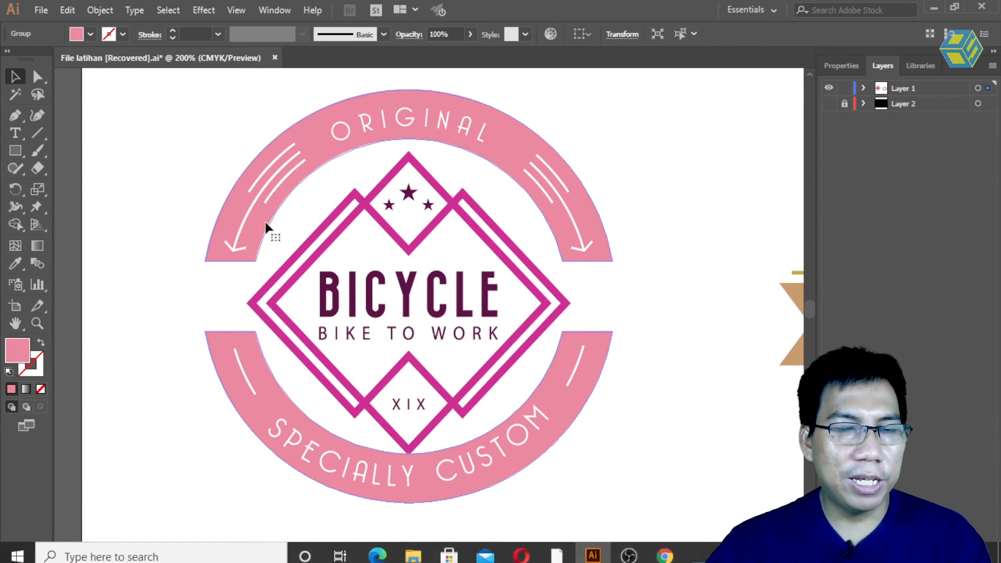
Step: Return to Adobe Color in the browser and look up the CMYK values of magenta swatch C
left_click(666, 557)
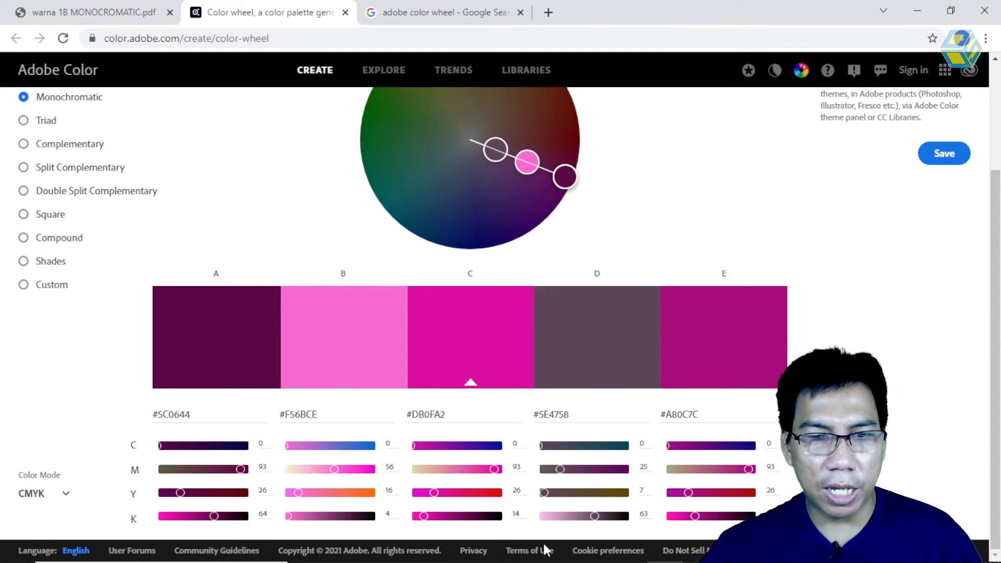
left_click(593, 548)
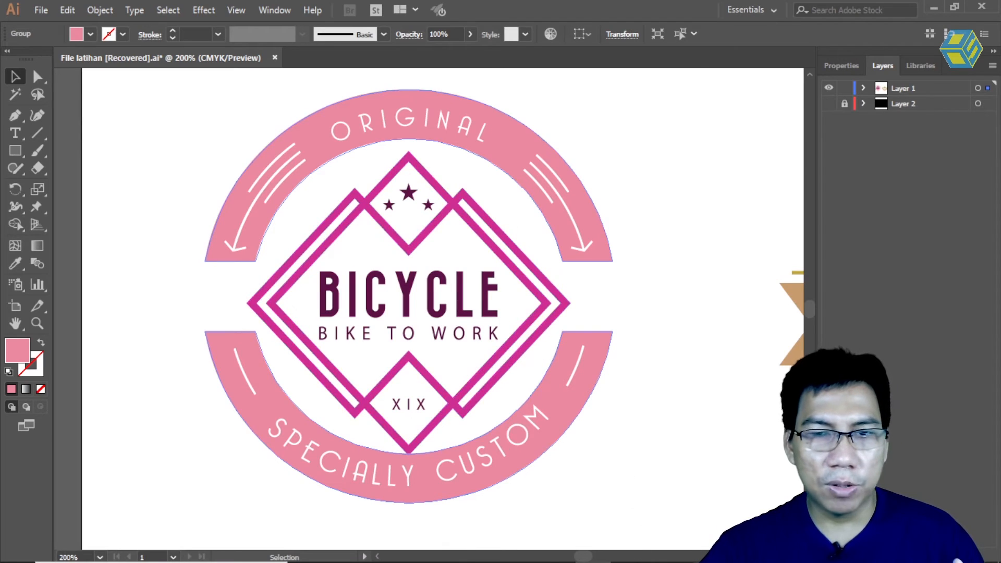
left_click(631, 550)
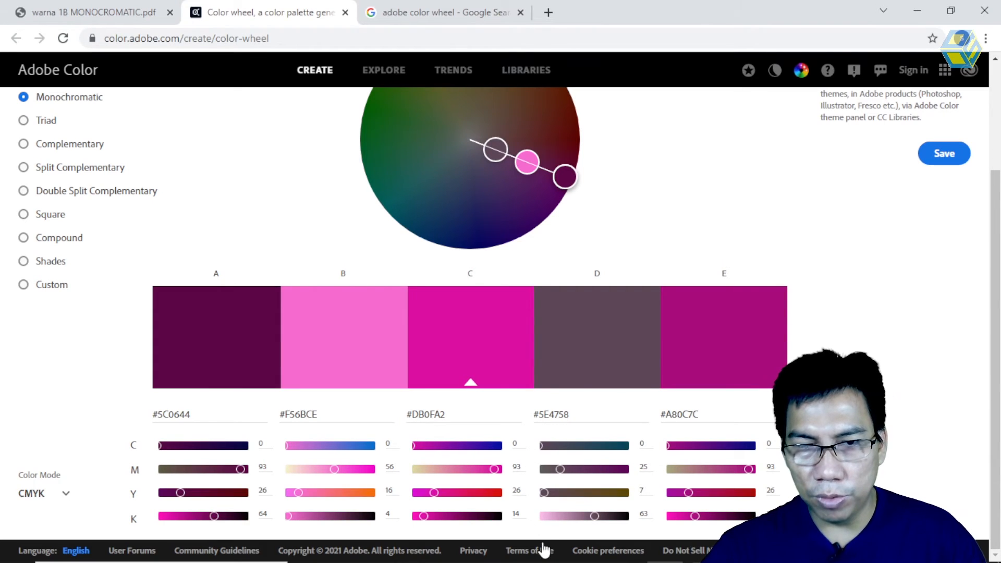
mouse_move(584, 561)
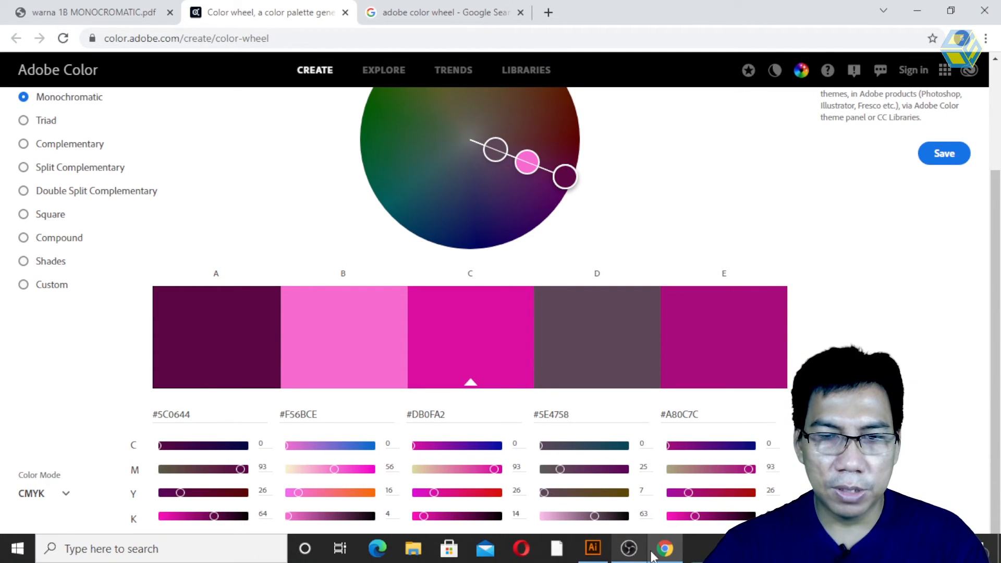
Step: Switch to Illustrator and fill the logo's diamond frames with swatch C's CMYK values: C 0, M 93, Y 26, K 14
left_click(593, 548)
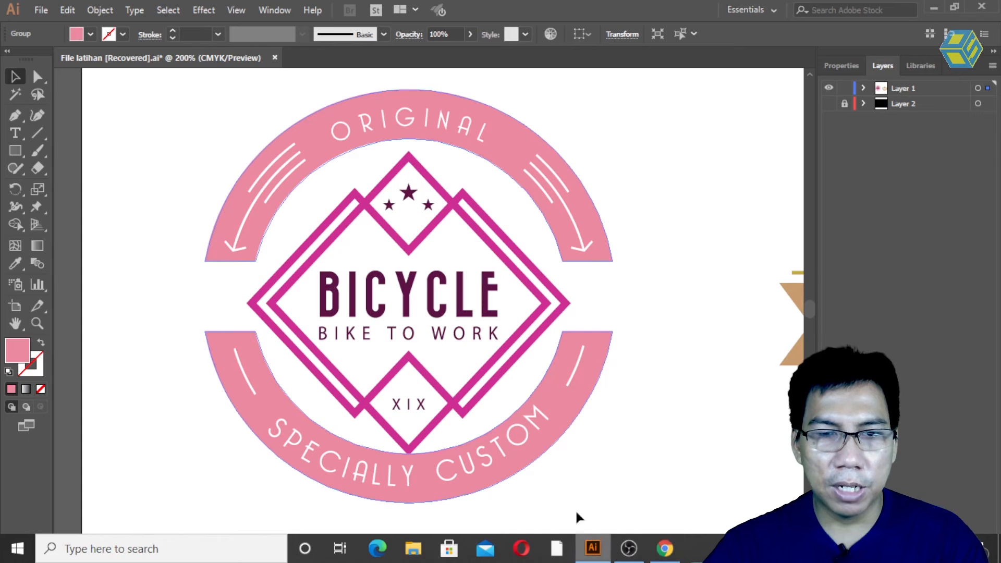
left_click(482, 232)
double_click(18, 351)
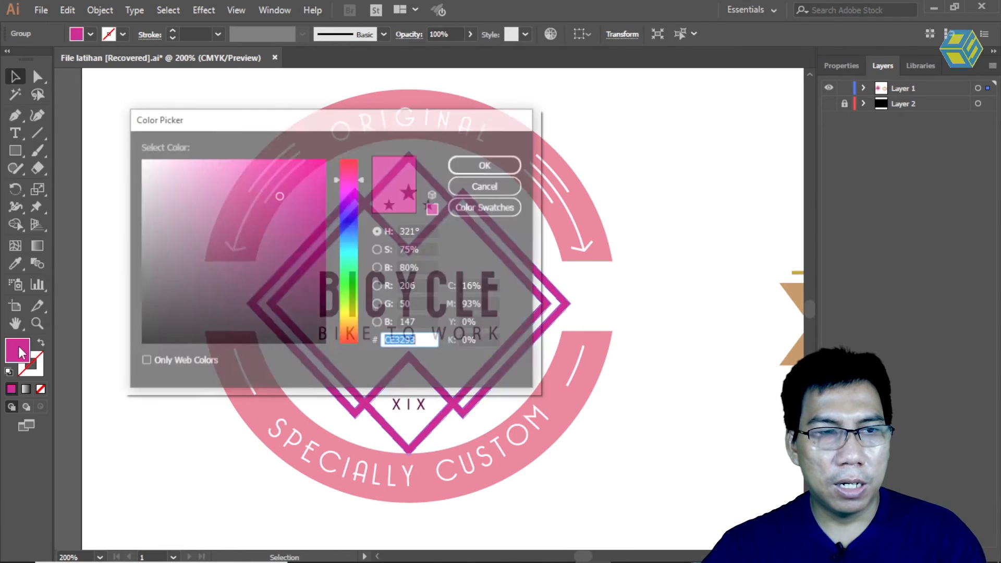
left_click(480, 286)
type("0")
left_click(482, 322)
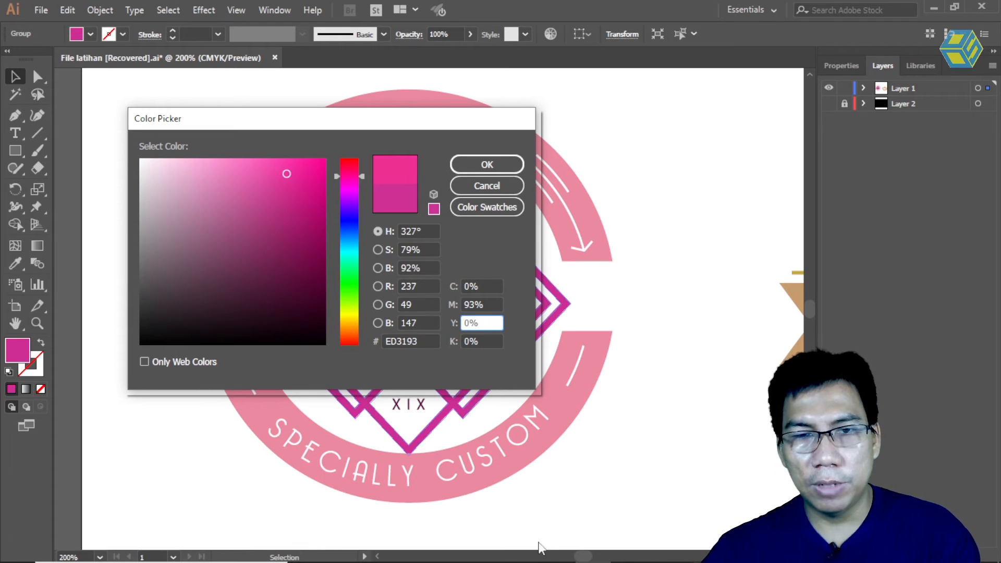
mouse_move(543, 560)
left_click(665, 551)
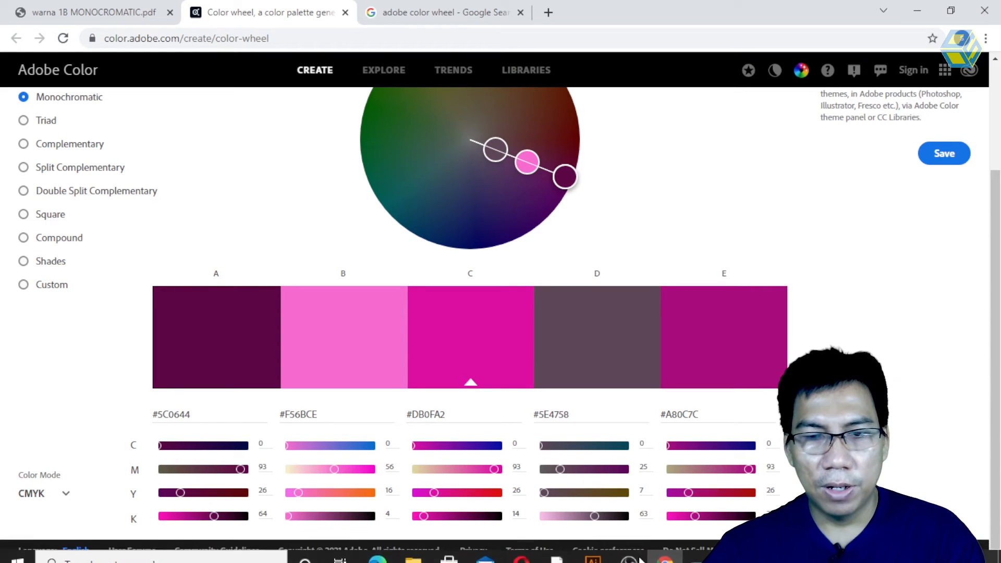
left_click(663, 554)
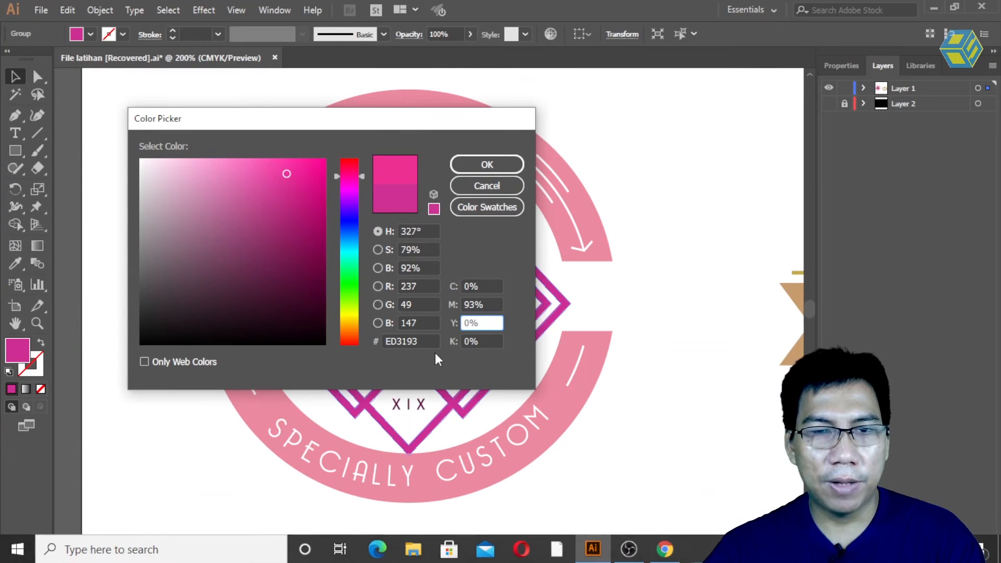
type("26")
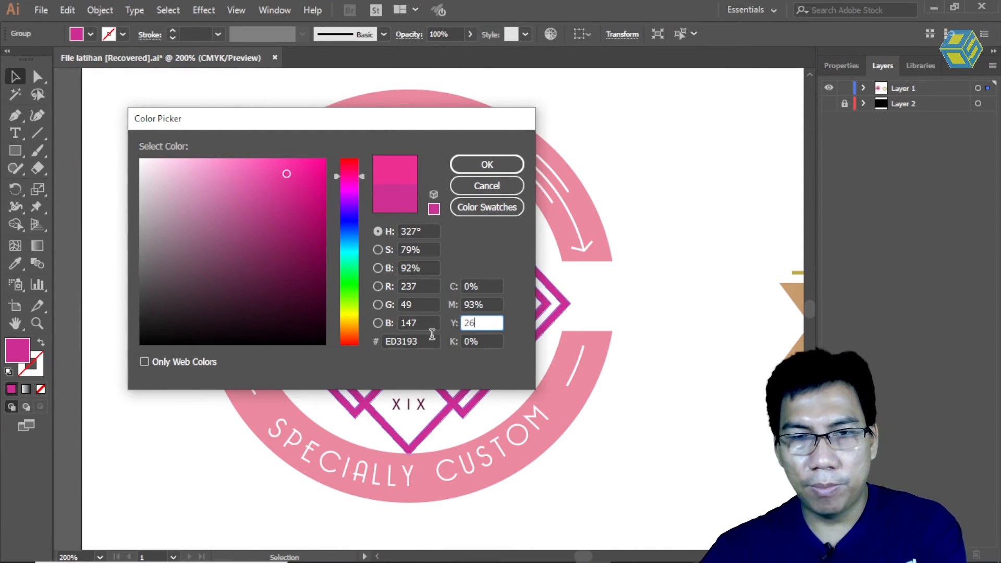
key("Tab")
type("14")
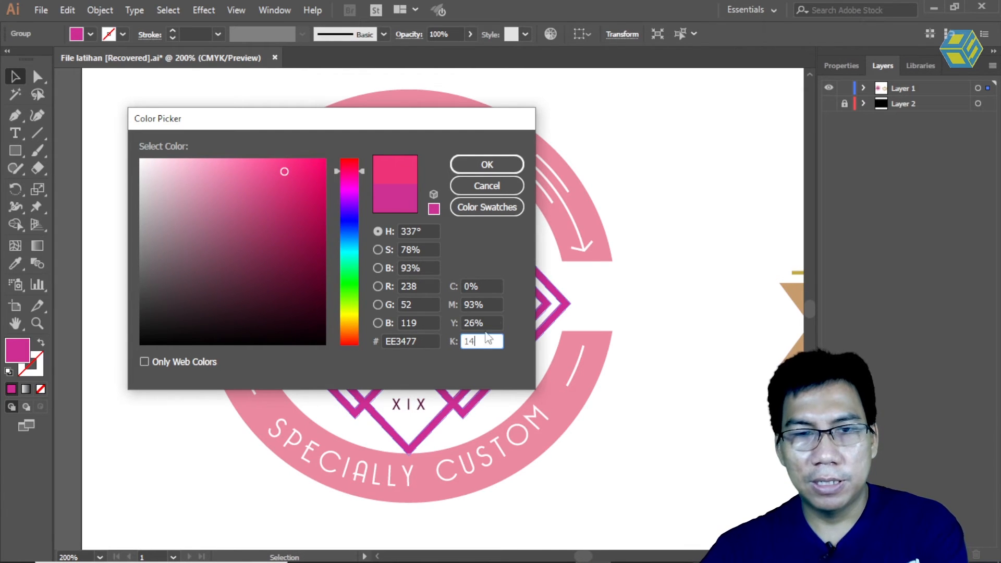
left_click(494, 166)
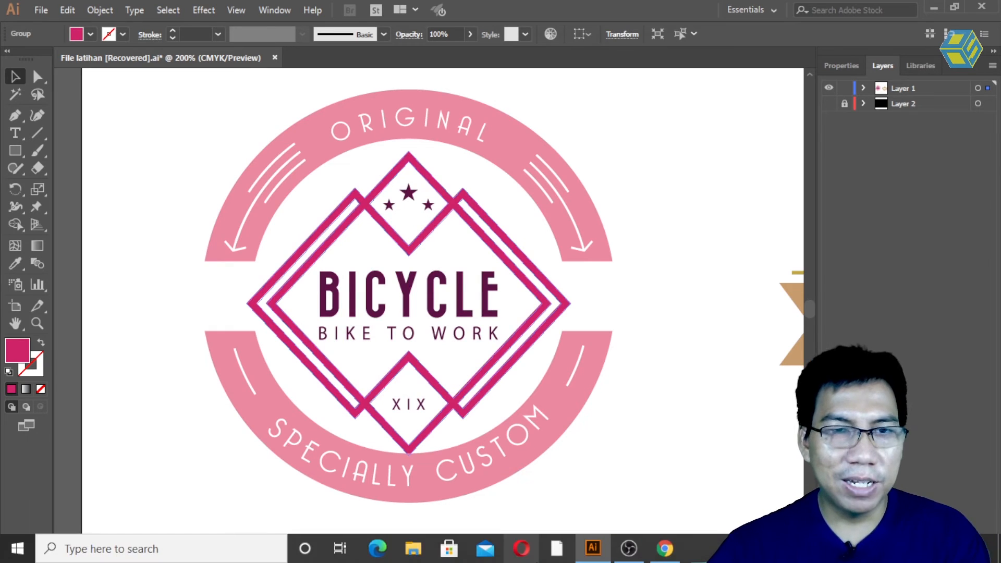
Step: Look up the CMYK values of dark magenta swatch A in Adobe Color and select the logo's ring segments in Illustrator
left_click(669, 556)
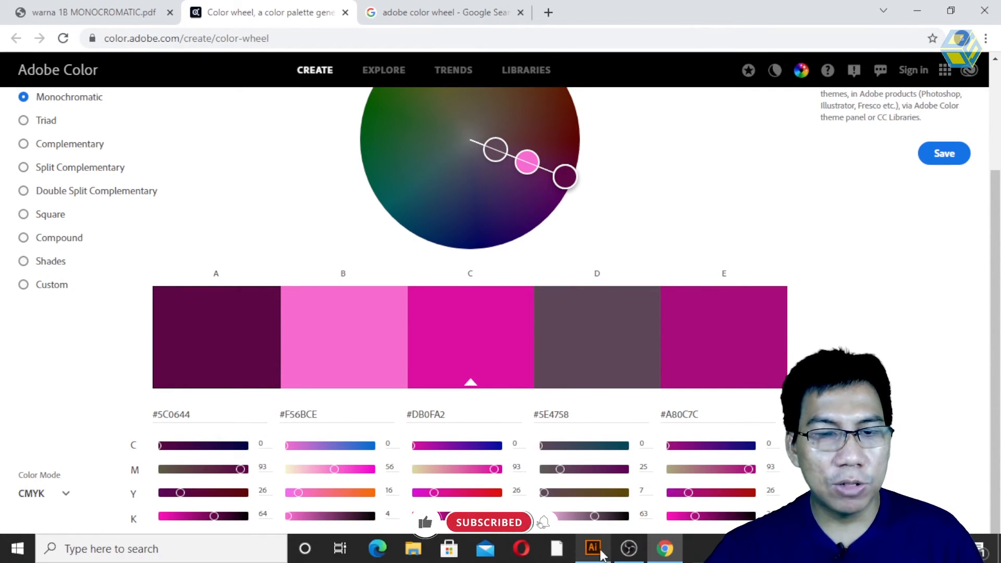
left_click(593, 554)
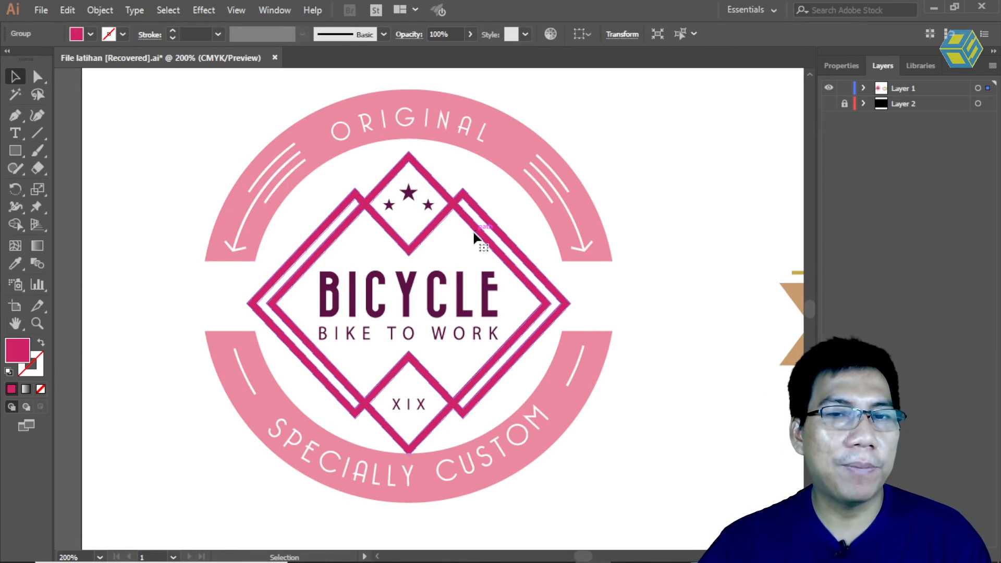
left_click(505, 131)
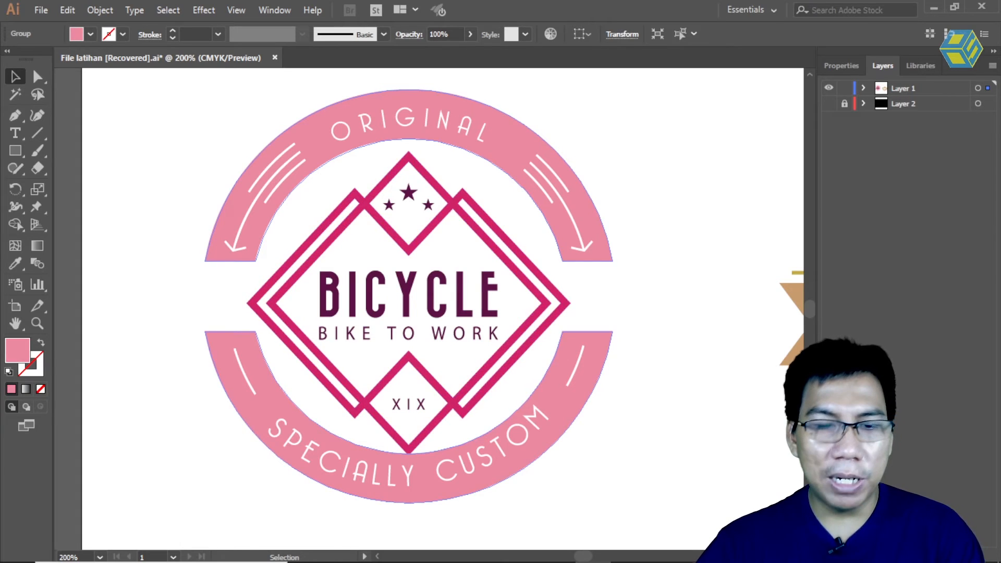
mouse_move(640, 558)
left_click(667, 551)
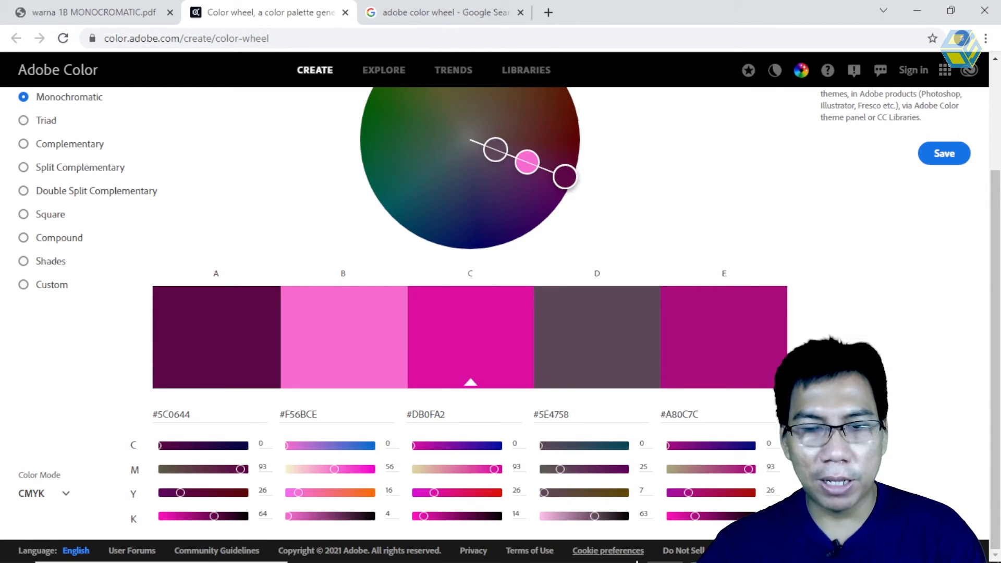
left_click(593, 548)
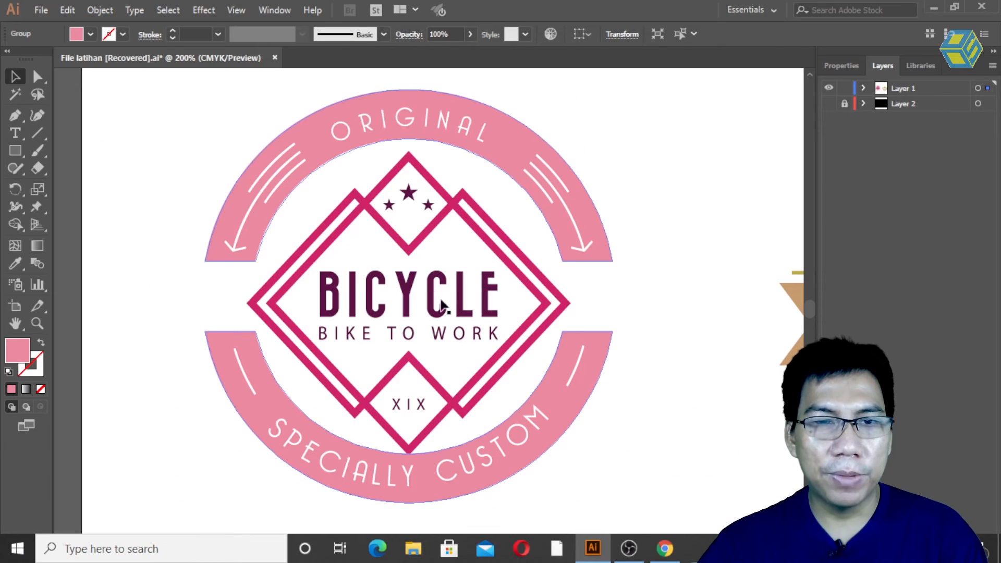
Step: Try filling the ring segments with swatch A's CMYK values, C 0, M 93, Y 26, K 64, and undo the fill
double_click(16, 350)
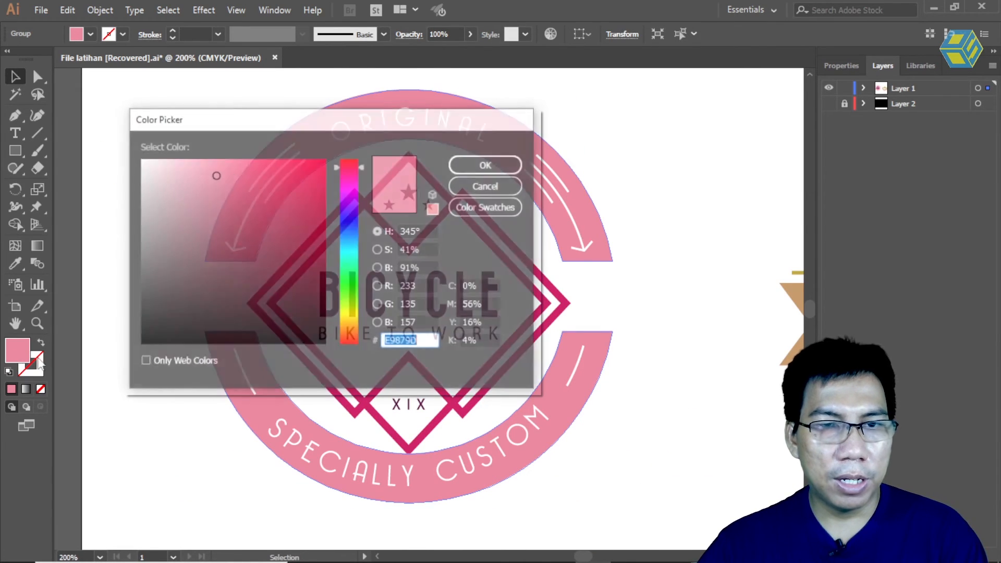
left_click_drag(481, 306, 447, 303)
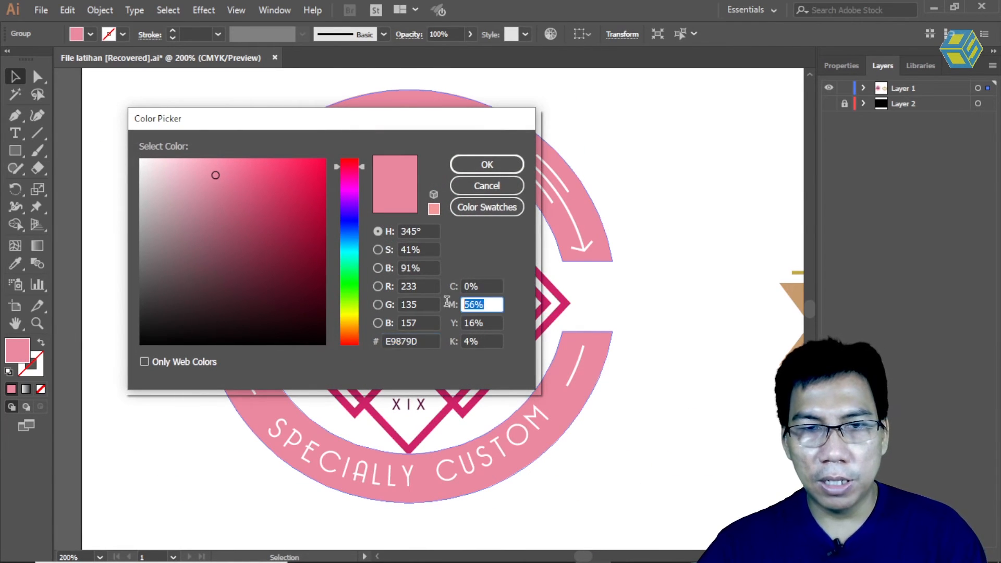
type("93")
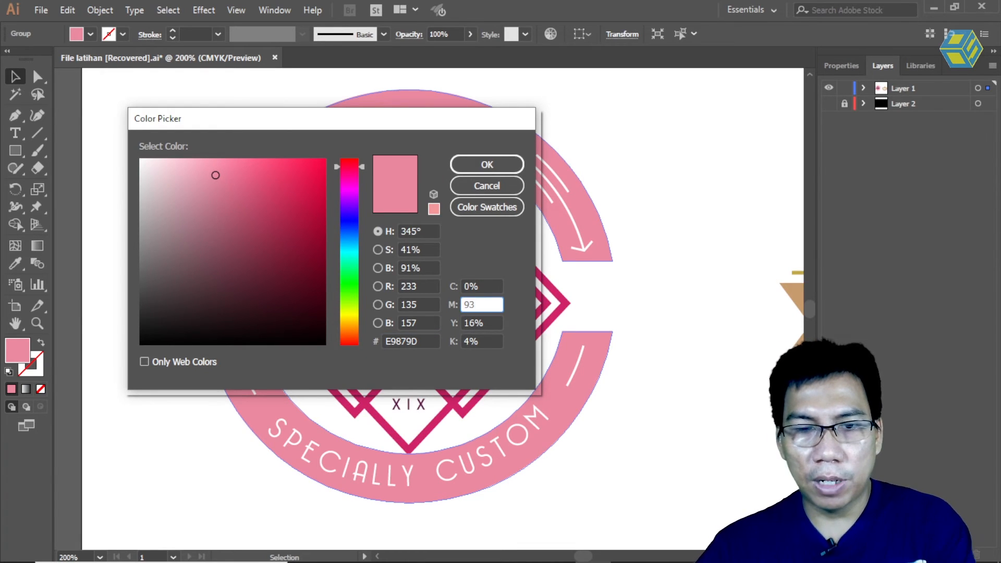
left_click(664, 556)
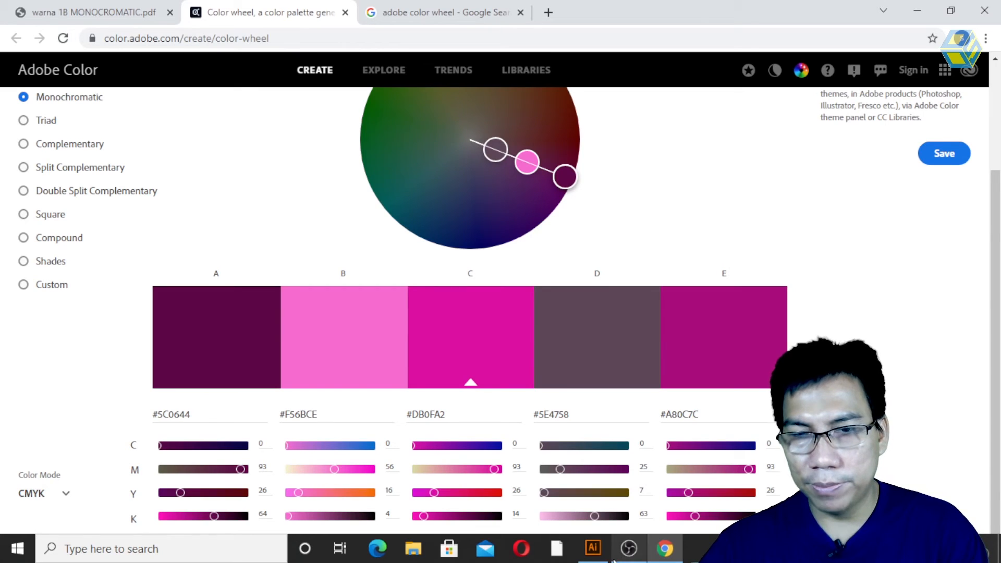
left_click(593, 548)
left_click(490, 321)
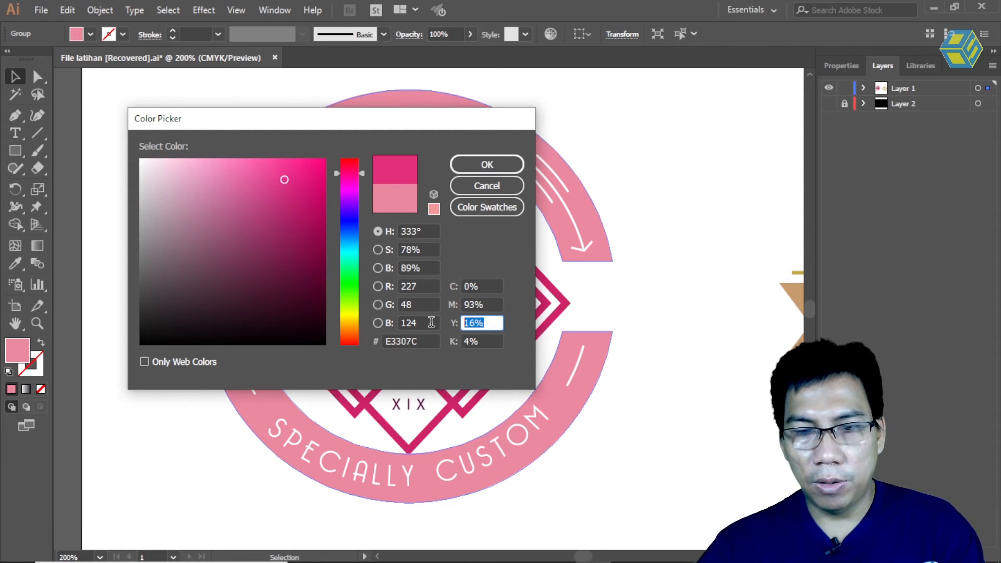
type("26")
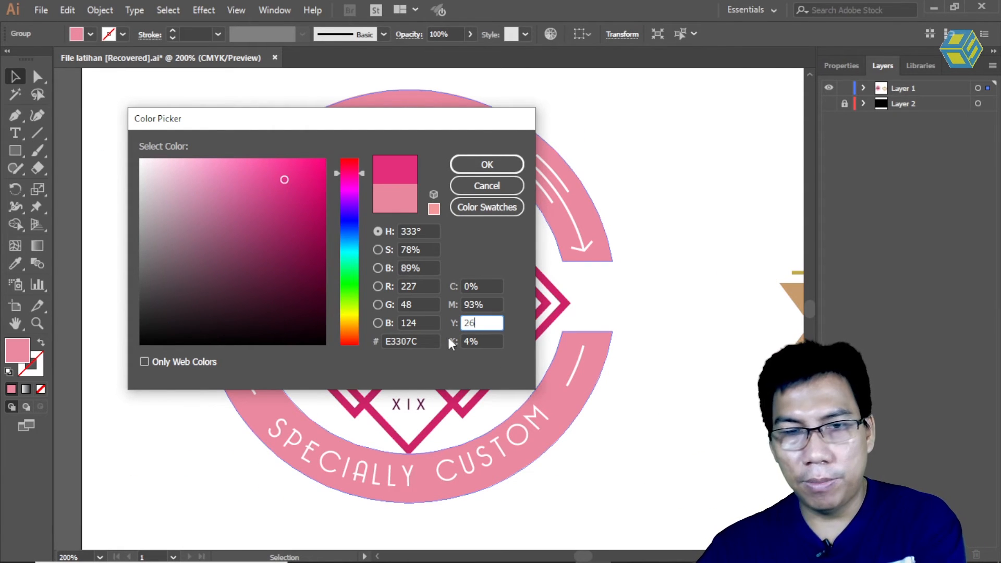
left_click(492, 341)
type("6")
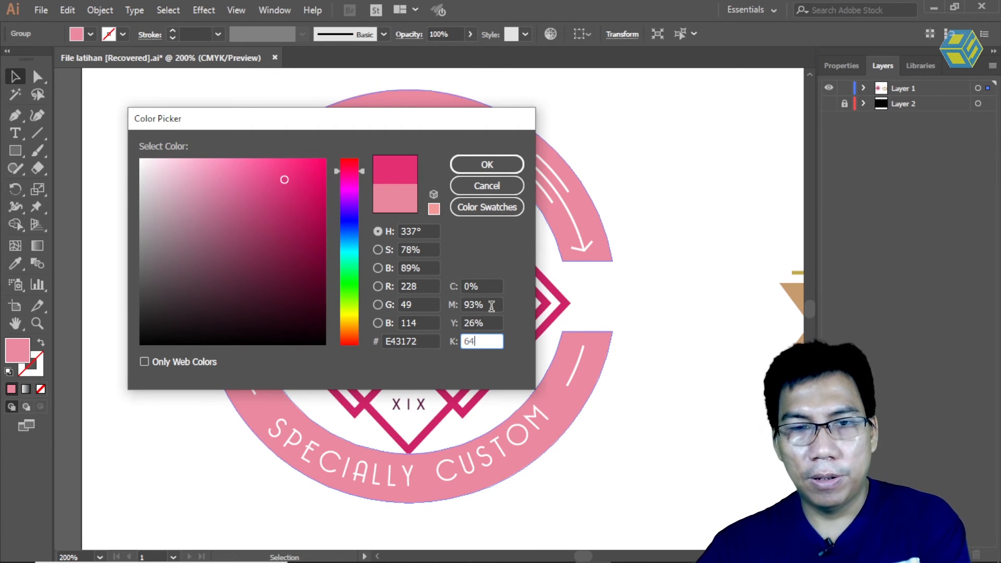
left_click(490, 164)
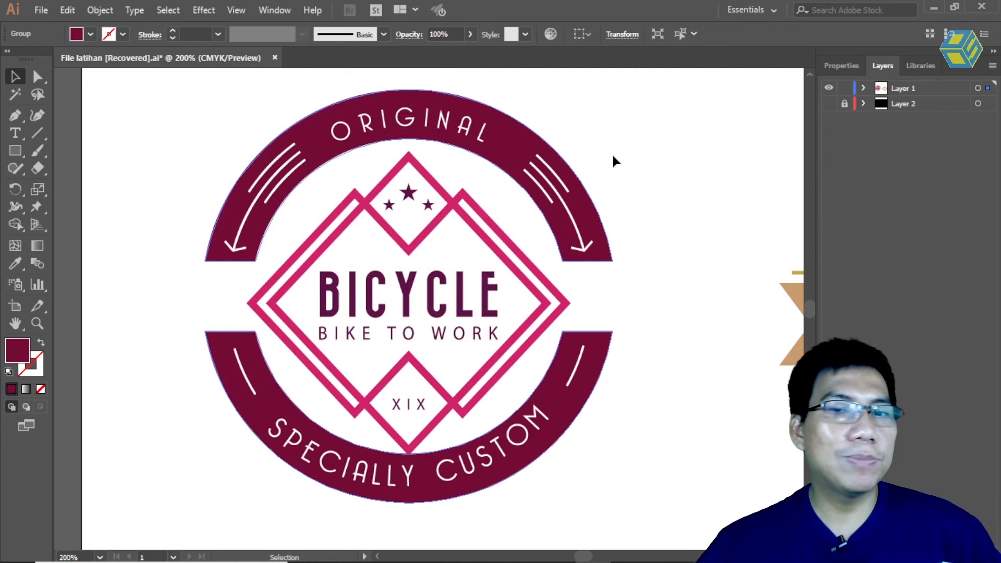
left_click(614, 158)
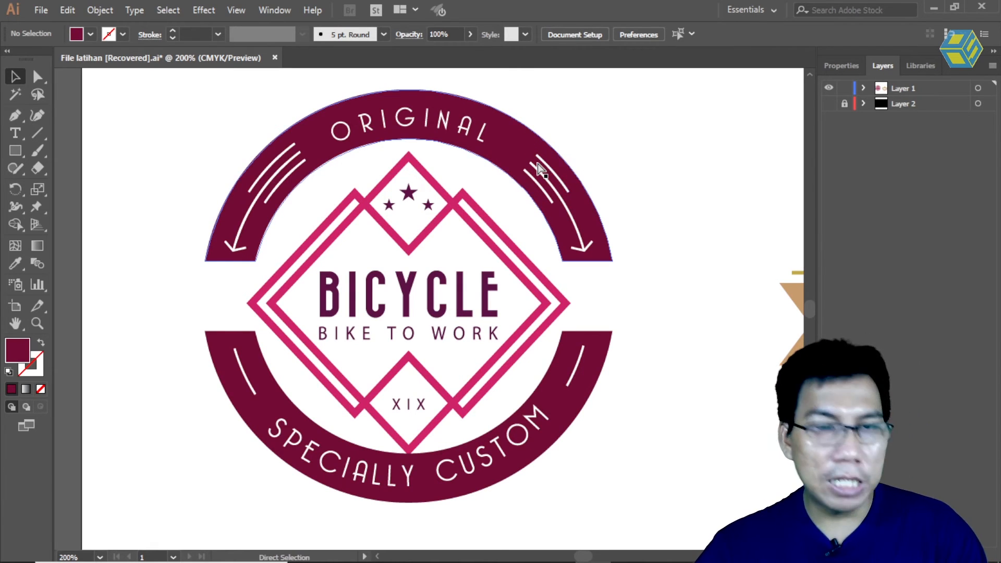
key("ctrl+z")
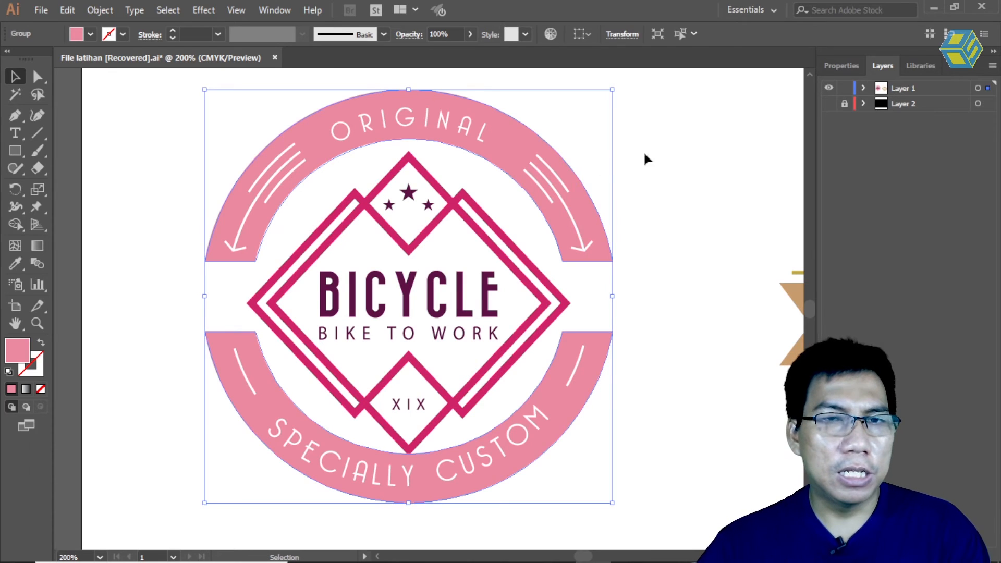
Step: Recolour the ORIGINAL and SPECIALLY CUSTOM lettering and the ring's arrows and lines with the diamond frames' magenta using the Eyedropper
left_click(477, 137)
left_click(480, 139)
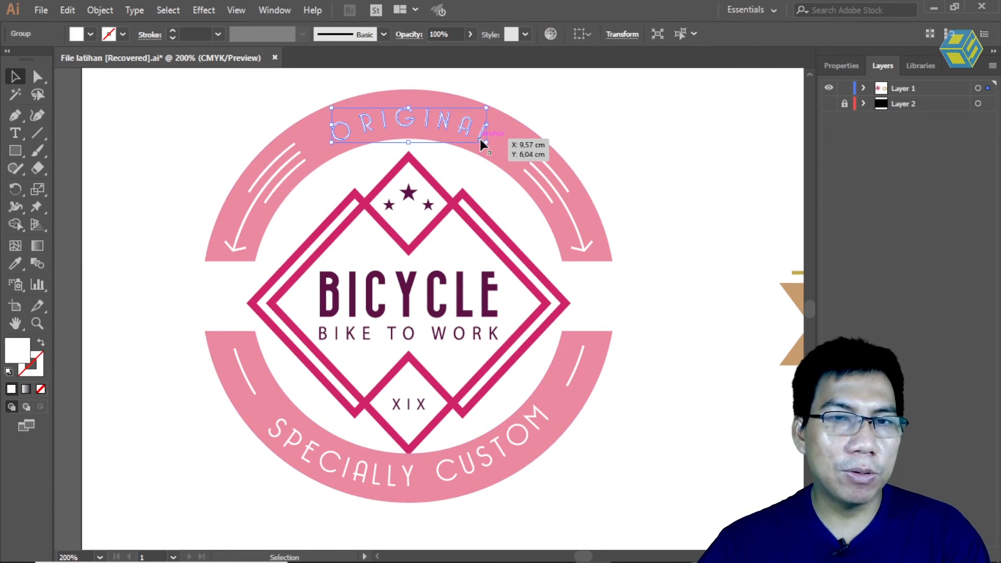
left_click(552, 191, "shift")
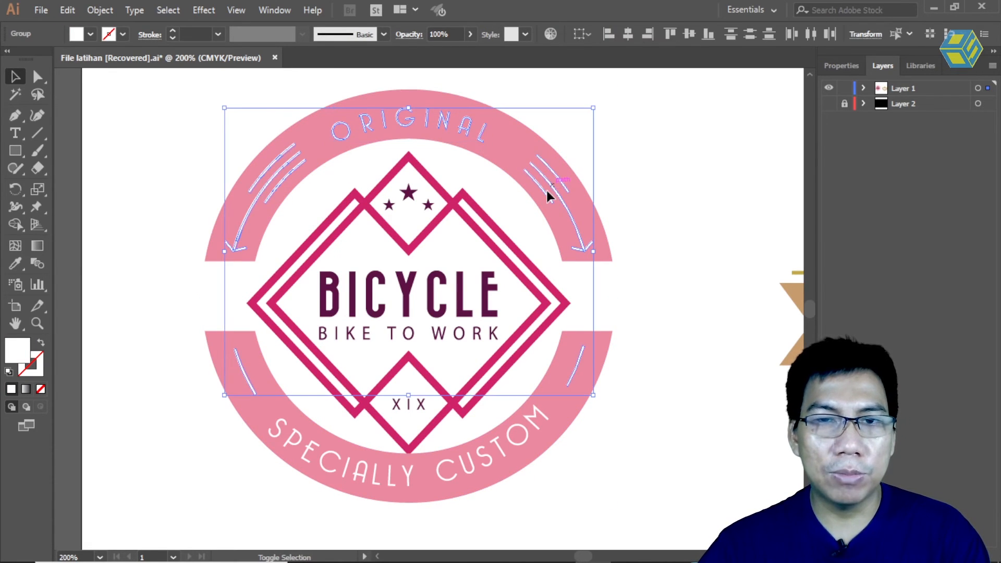
left_click(406, 484, "shift")
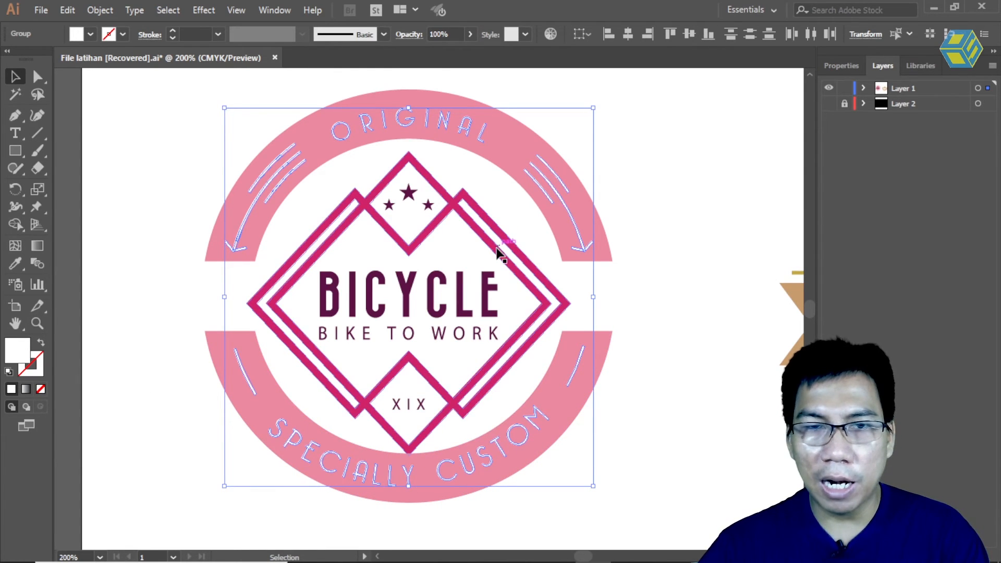
left_click(15, 264)
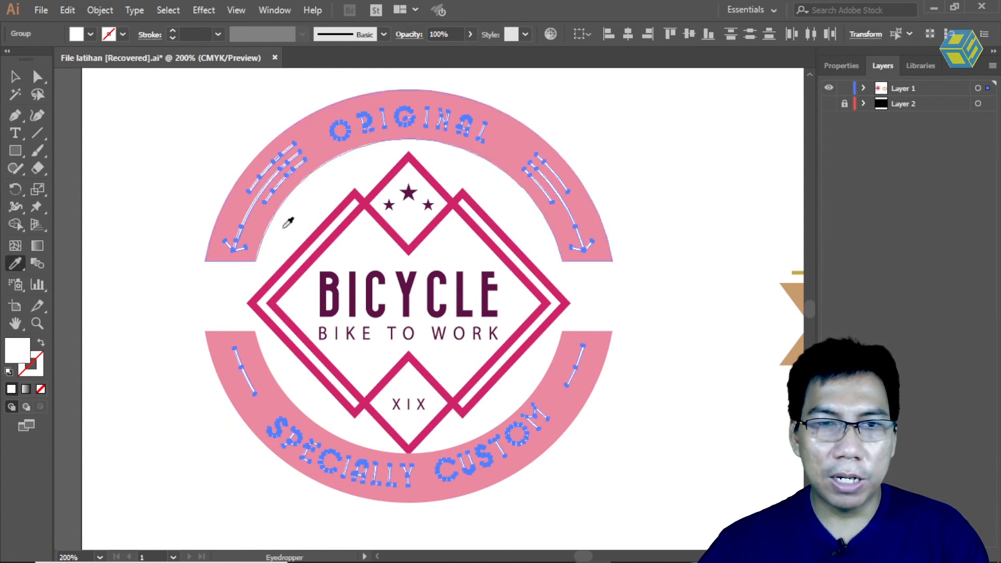
left_click(328, 224)
left_click(15, 76)
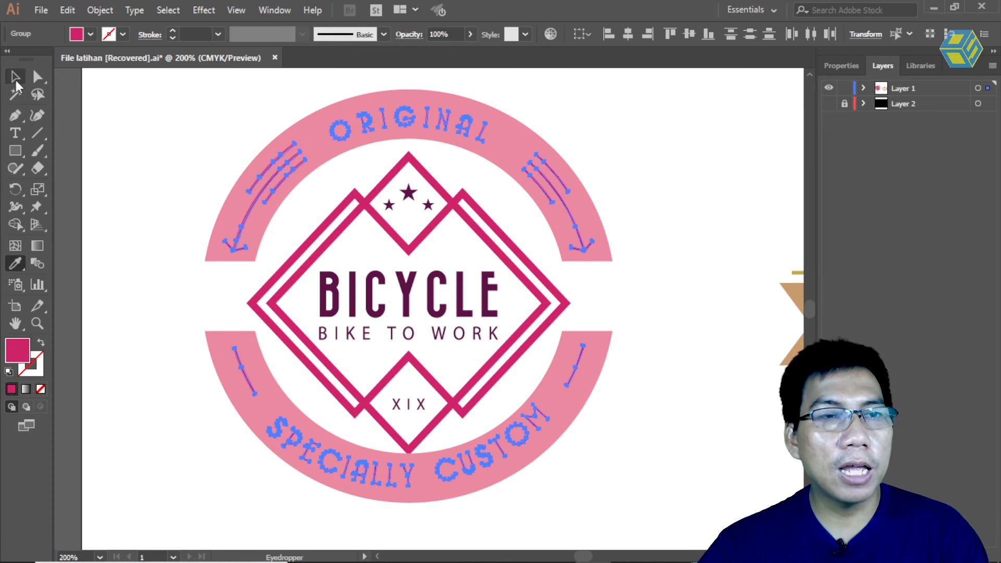
left_click(124, 101)
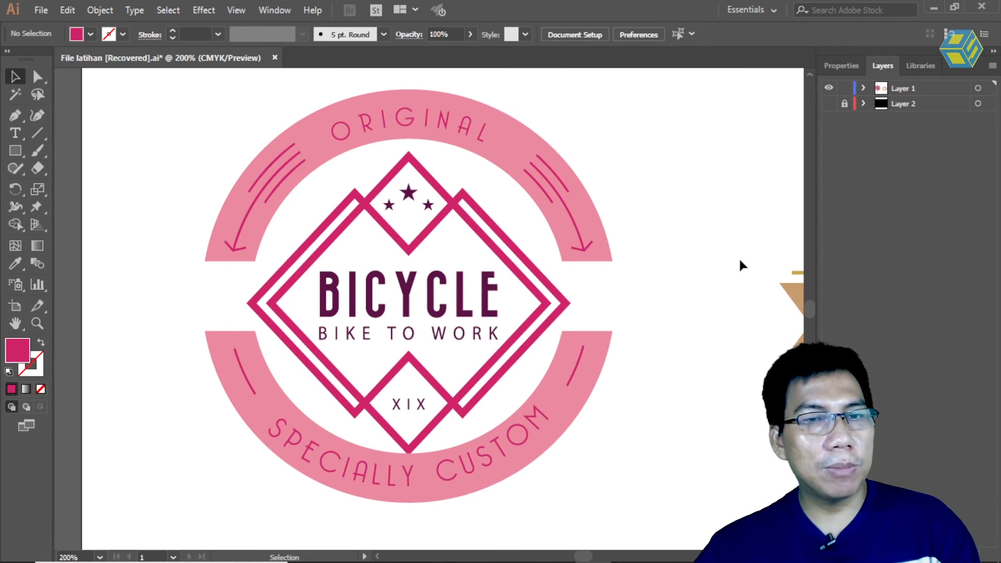
Step: Recolour the ring segments with the dark purple of the BICYCLE text using the Eyedropper
key("a")
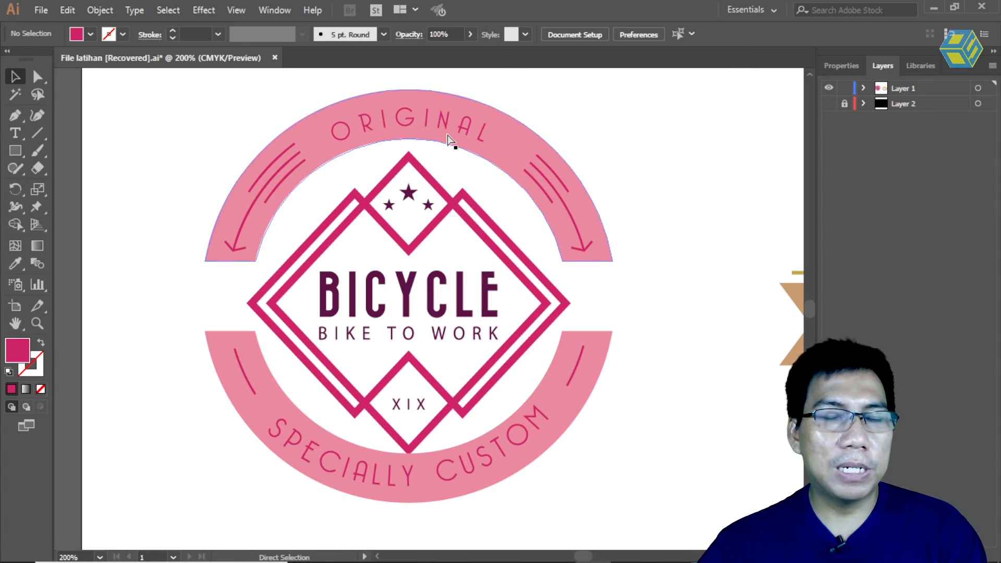
key("v")
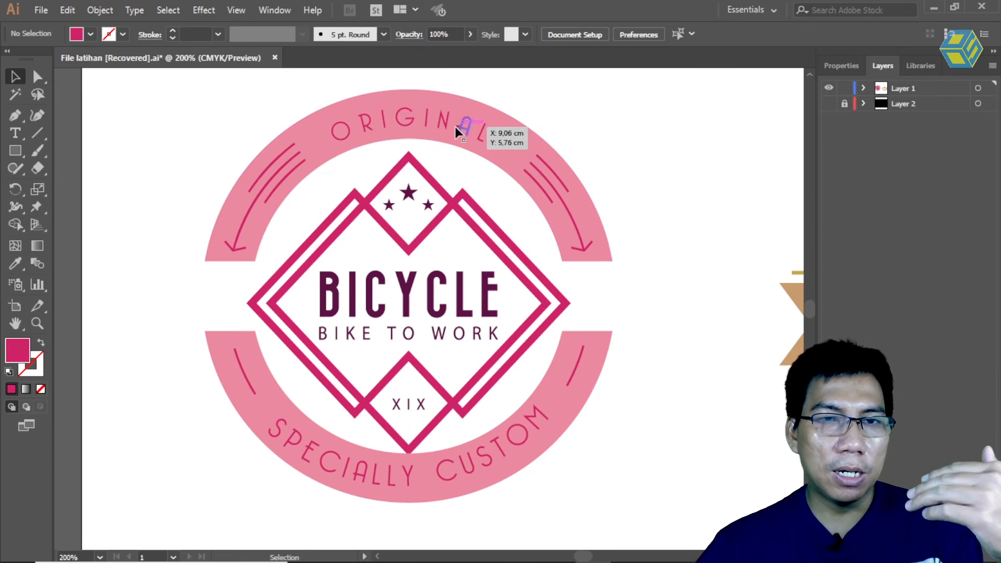
left_click(507, 132)
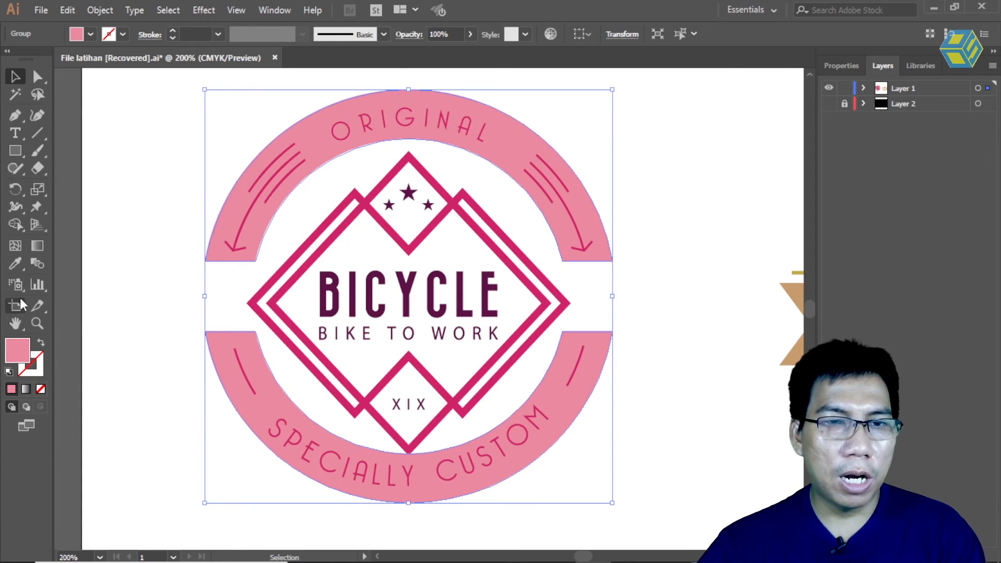
left_click(14, 265)
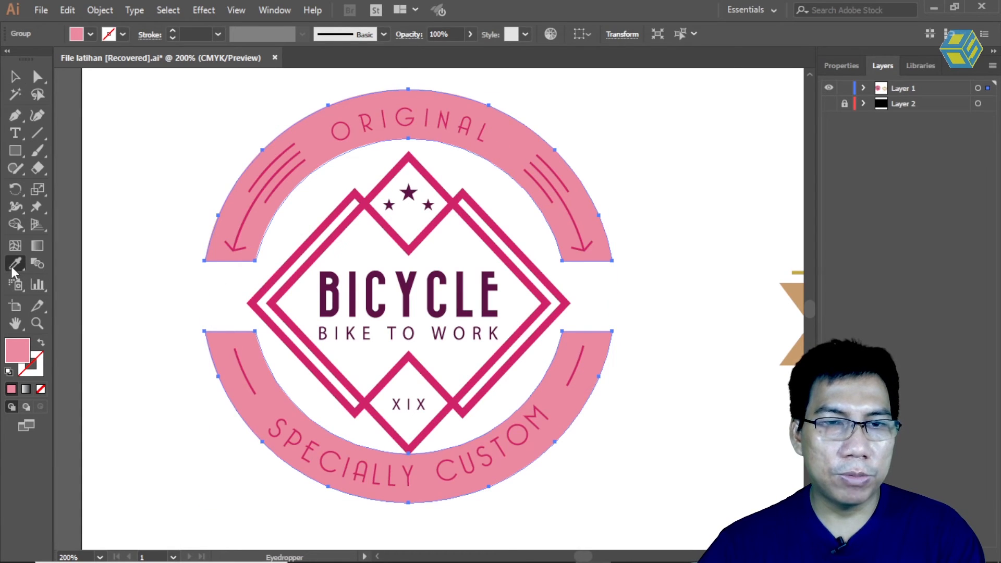
left_click(329, 284)
left_click(15, 77)
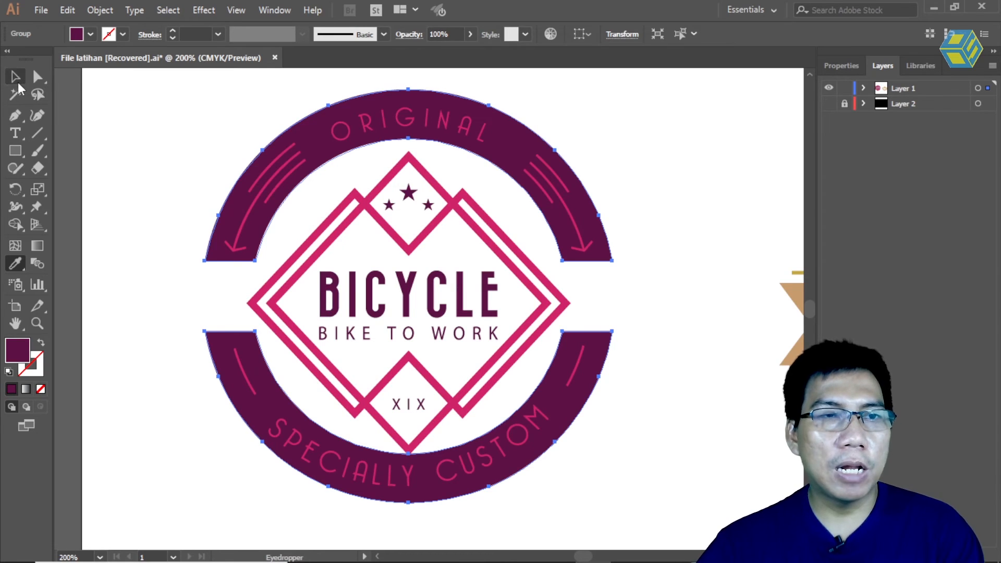
Step: Select the ring's ORIGINAL and SPECIALLY CUSTOM lettering with its arrows and lines, and check the magenta palette in Adobe Color
left_click(365, 133)
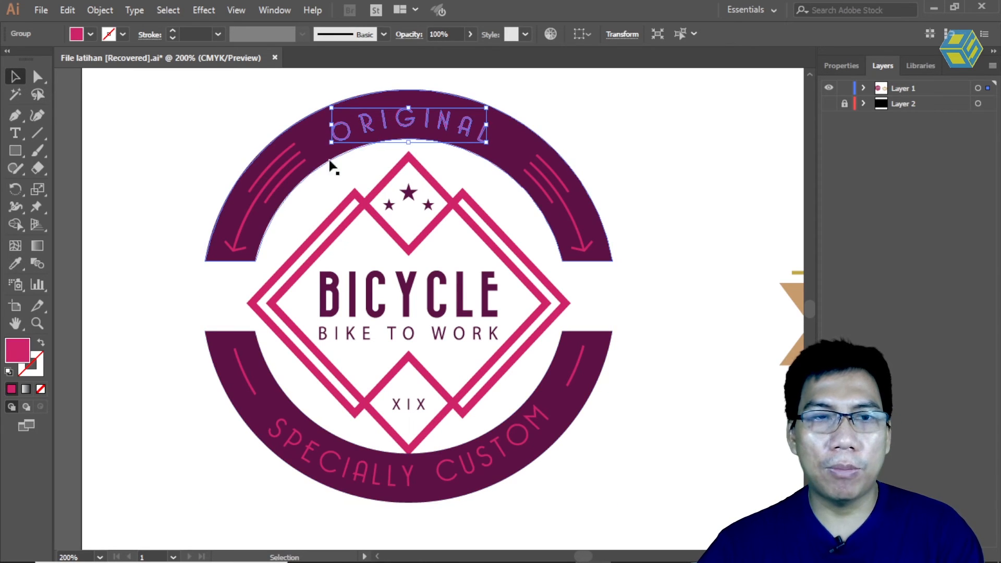
left_click(280, 178, "shift")
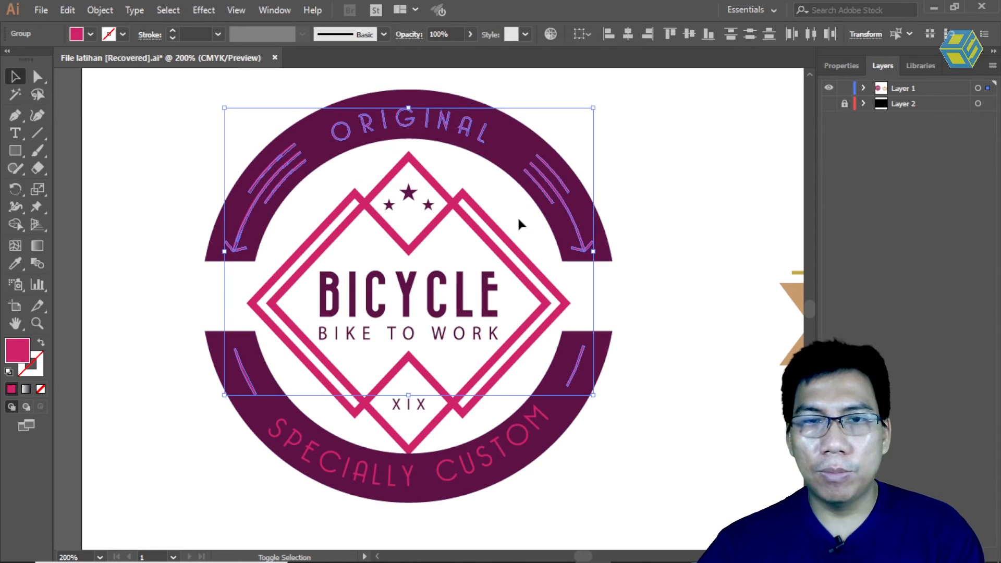
left_click(472, 464, "shift")
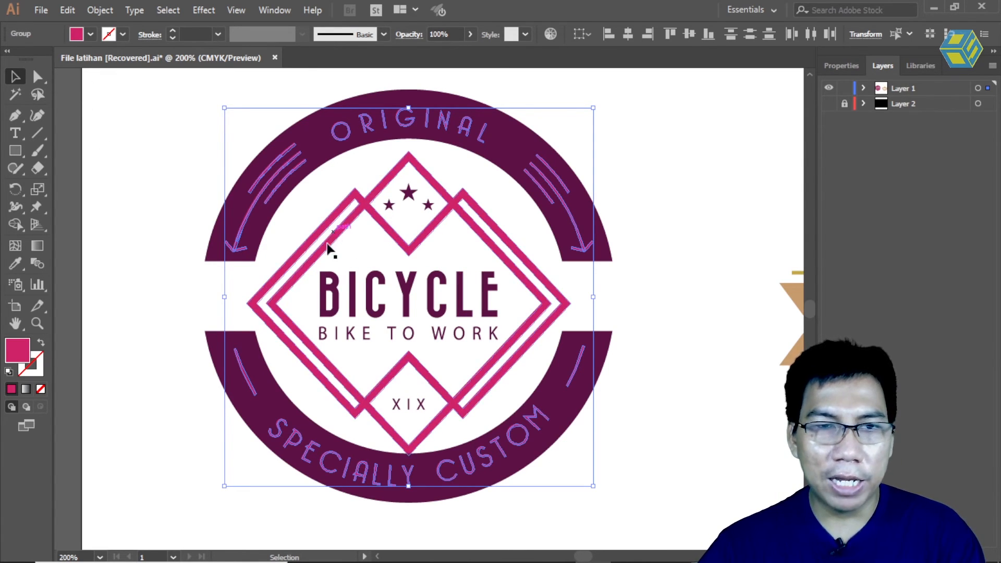
left_click(15, 263)
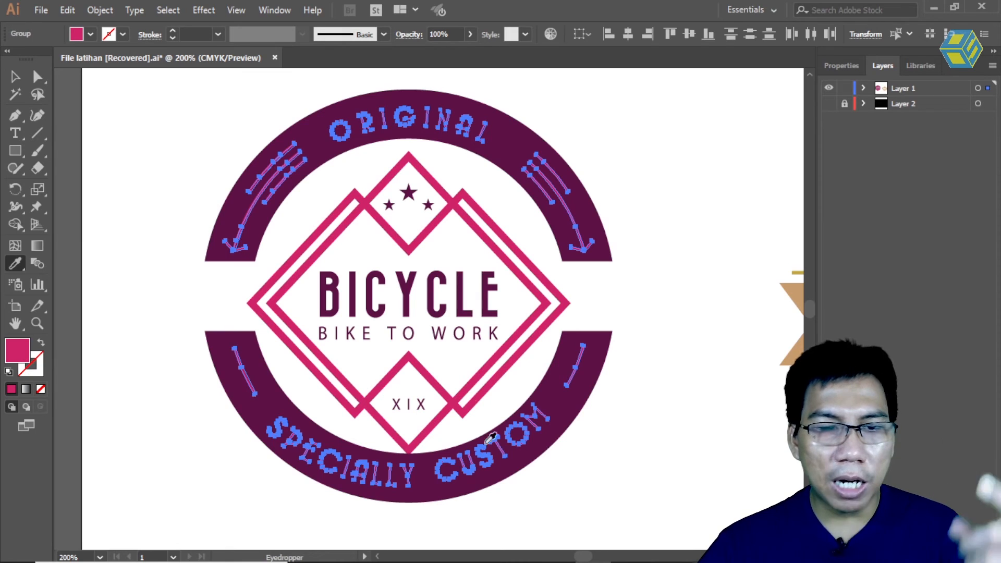
mouse_move(485, 559)
left_click(661, 554)
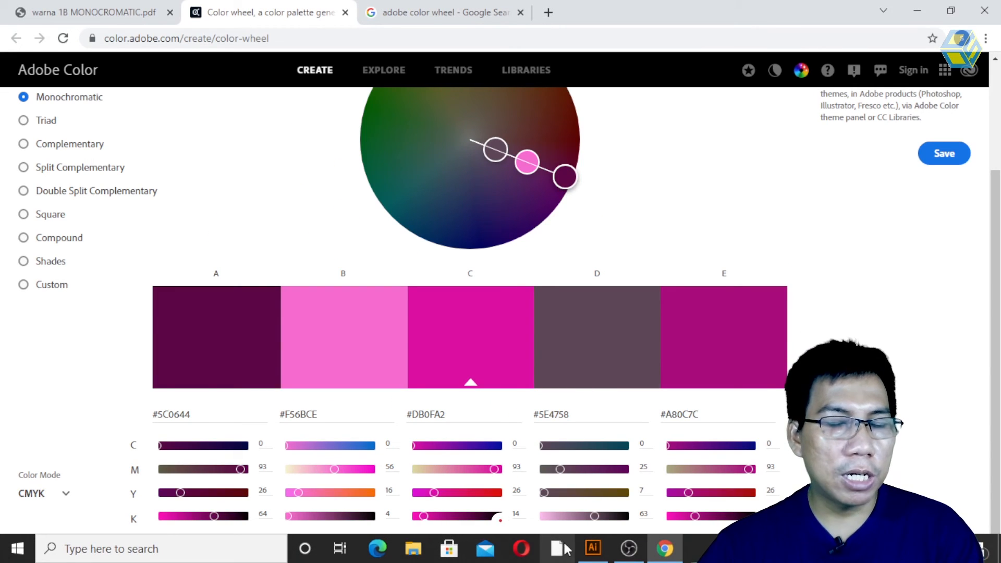
left_click(593, 549)
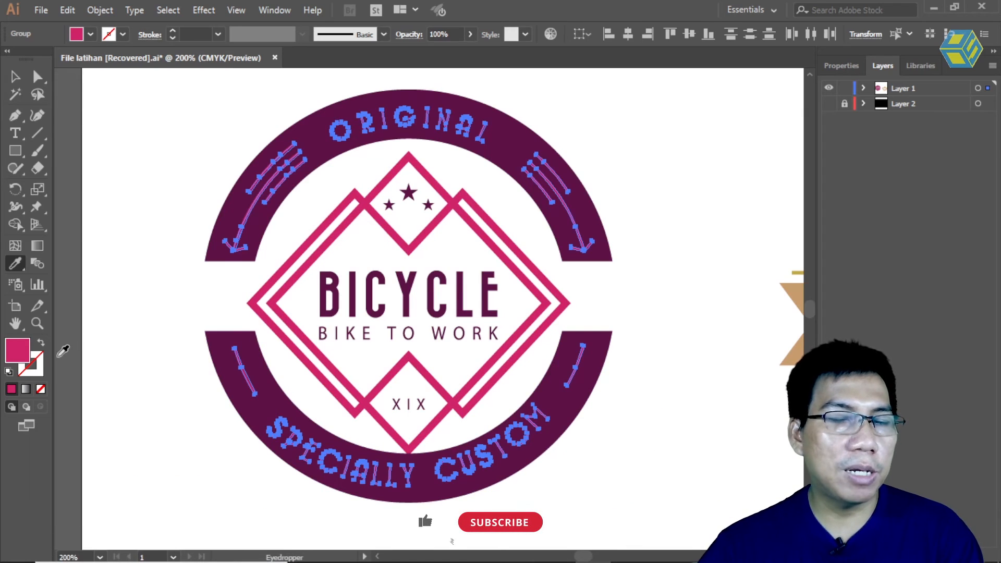
Step: Try filling the selected ring lettering, arrows and lines with pale pink #EACCD8
double_click(18, 356)
mouse_move(287, 194)
left_mouse_down()
mouse_move(171, 157)
mouse_move(132, 157)
mouse_move(167, 162)
left_mouse_up()
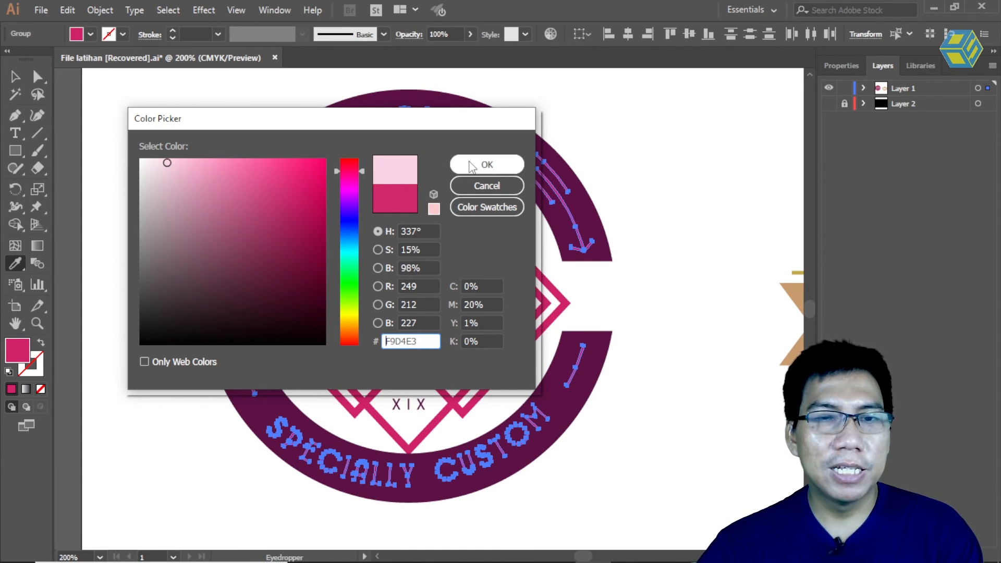
mouse_move(170, 163)
left_mouse_down()
mouse_move(176, 169)
mouse_move(163, 170)
left_mouse_up()
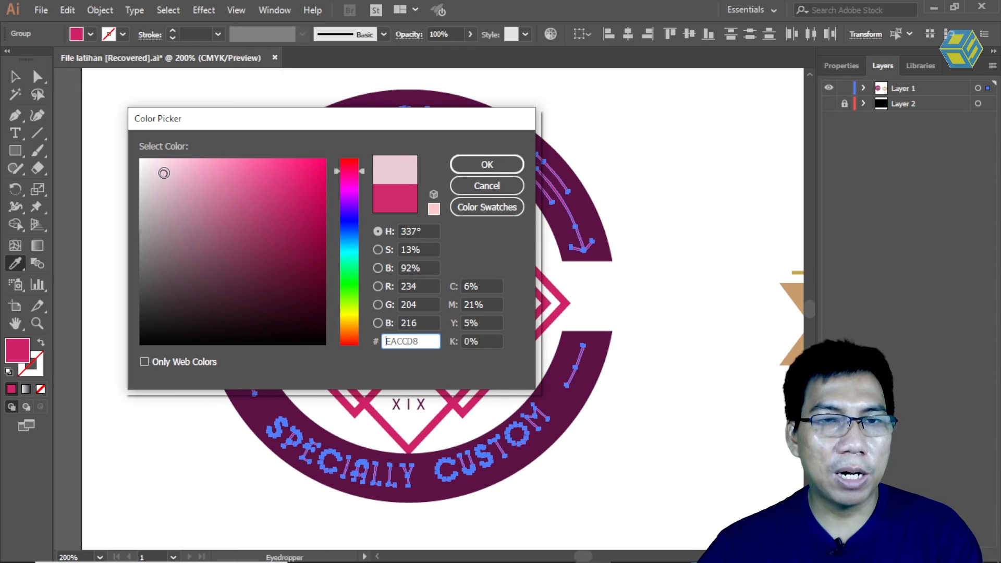
left_click(487, 165)
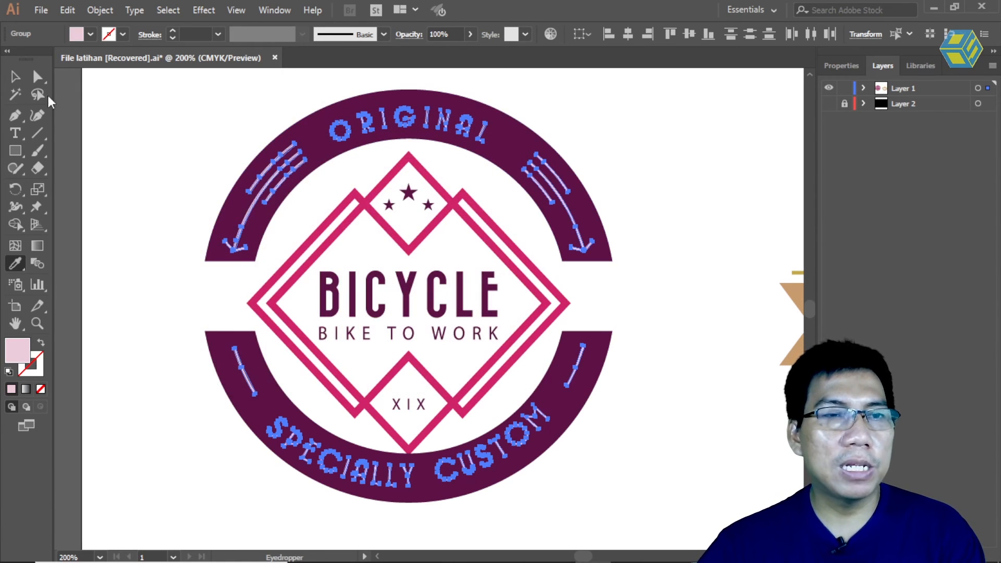
left_click(16, 77)
left_click(683, 143)
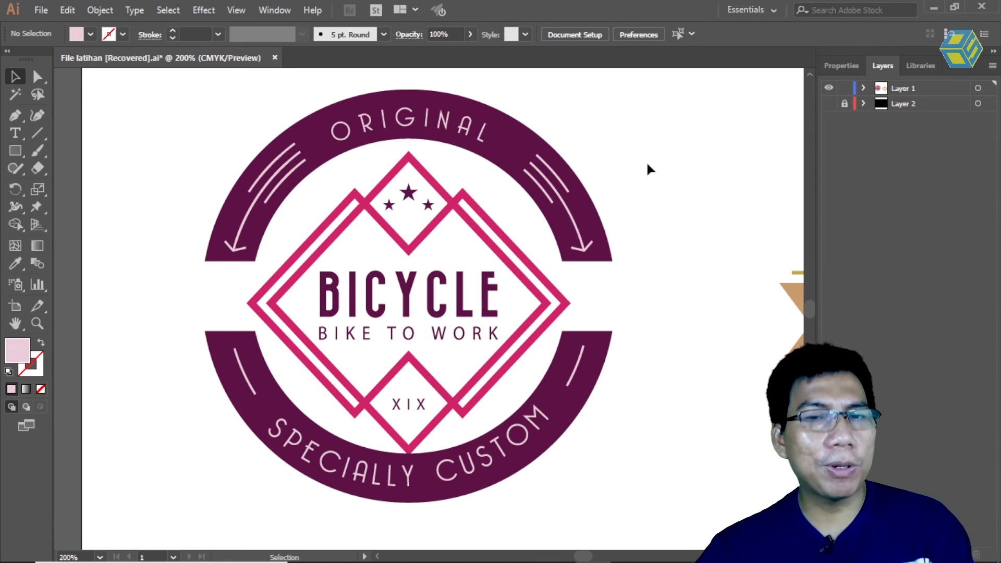
Step: Undo the pale pink fill and fill the ring's lettering, arrows and lines with white instead
left_click(459, 151)
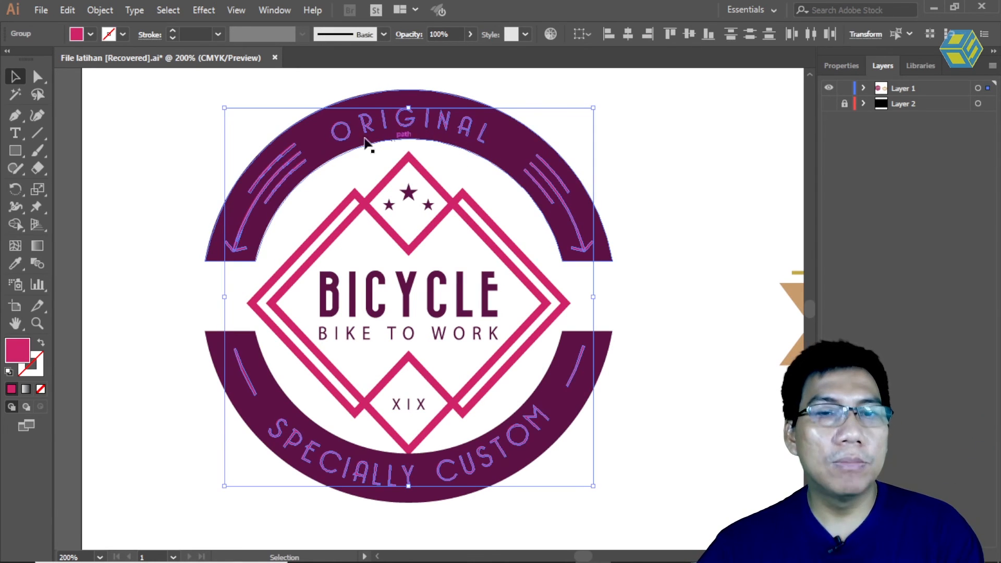
double_click(17, 350)
left_click_drag(219, 269, 117, 149)
left_click(477, 166)
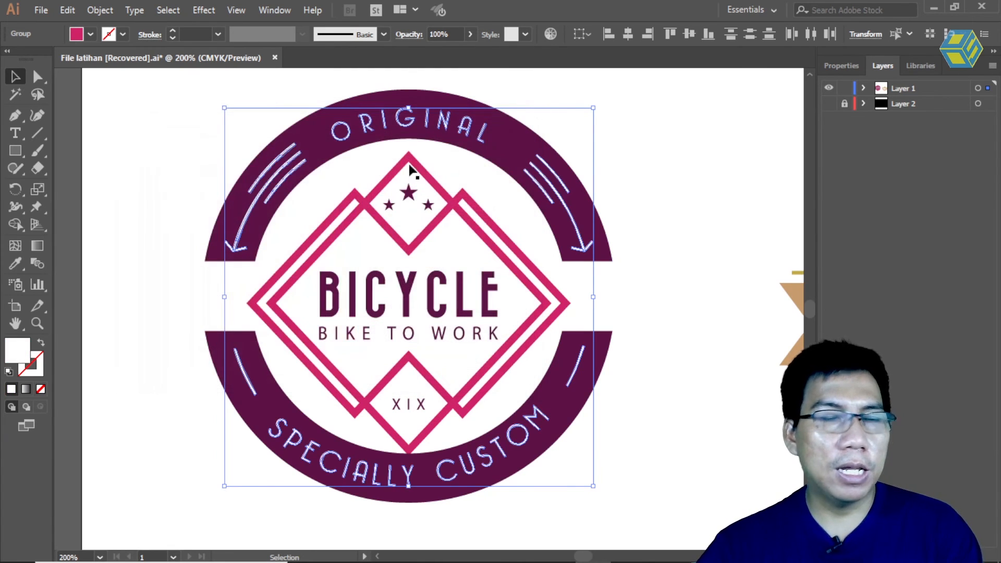
left_click(126, 118)
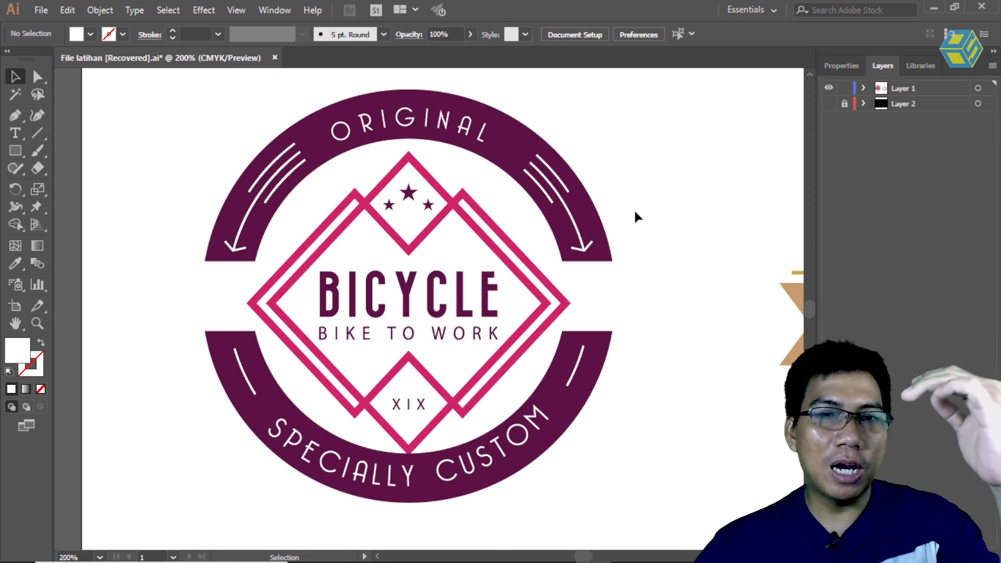
Step: Try saturated and lighter pinks of hue 337° in the fill's Color Picker, and cancel without applying one
double_click(19, 353)
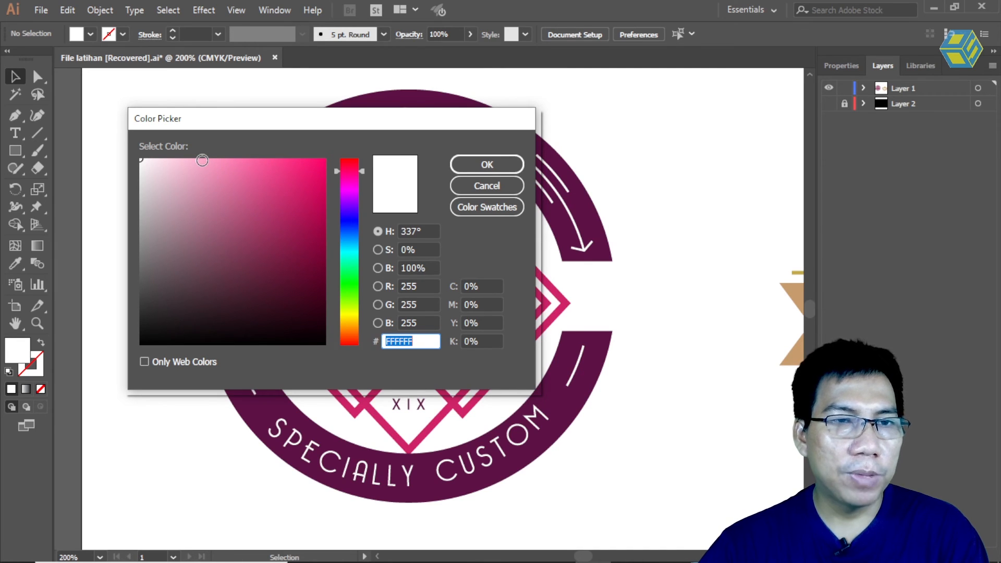
mouse_move(201, 160)
left_mouse_down()
mouse_move(336, 165)
mouse_move(136, 160)
mouse_move(342, 157)
mouse_move(130, 152)
mouse_move(324, 161)
left_mouse_up()
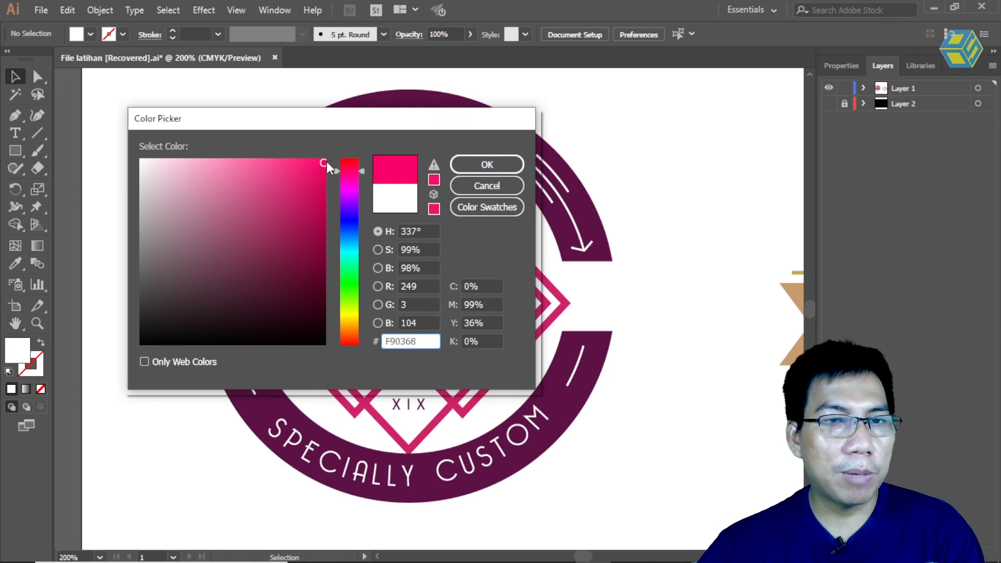
mouse_move(323, 158)
left_mouse_down()
mouse_move(326, 342)
mouse_move(186, 153)
mouse_move(304, 284)
mouse_move(179, 147)
mouse_move(287, 281)
mouse_move(259, 235)
mouse_move(288, 257)
mouse_move(193, 139)
mouse_move(252, 162)
mouse_move(235, 143)
mouse_move(237, 157)
left_mouse_up()
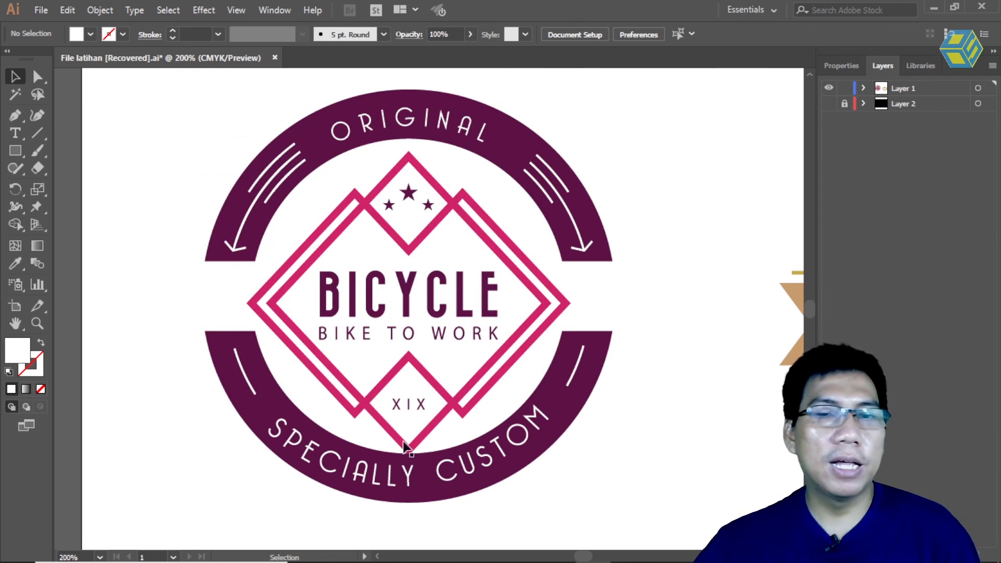
Step: Switch to Adobe Color and shift the monochromatic palette's hue from magenta to blue on the color wheel
left_click(659, 557)
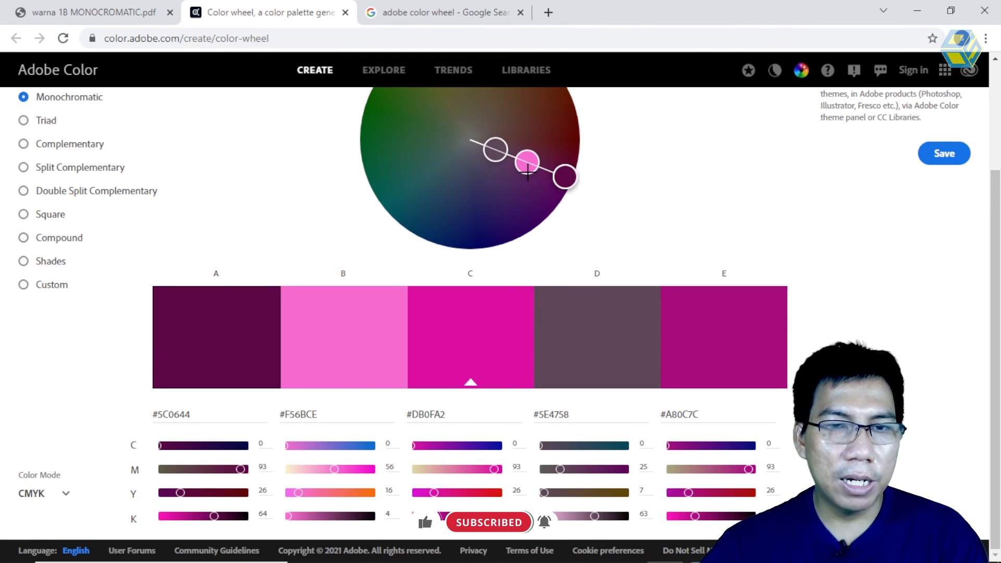
mouse_move(469, 387)
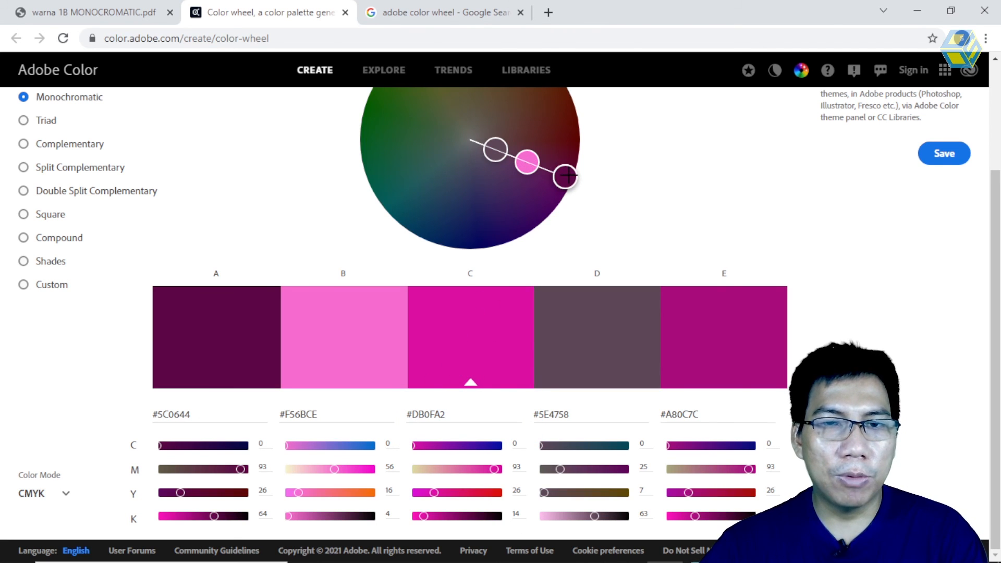
left_click_drag(566, 177, 468, 151)
left_click_drag(412, 214, 404, 248)
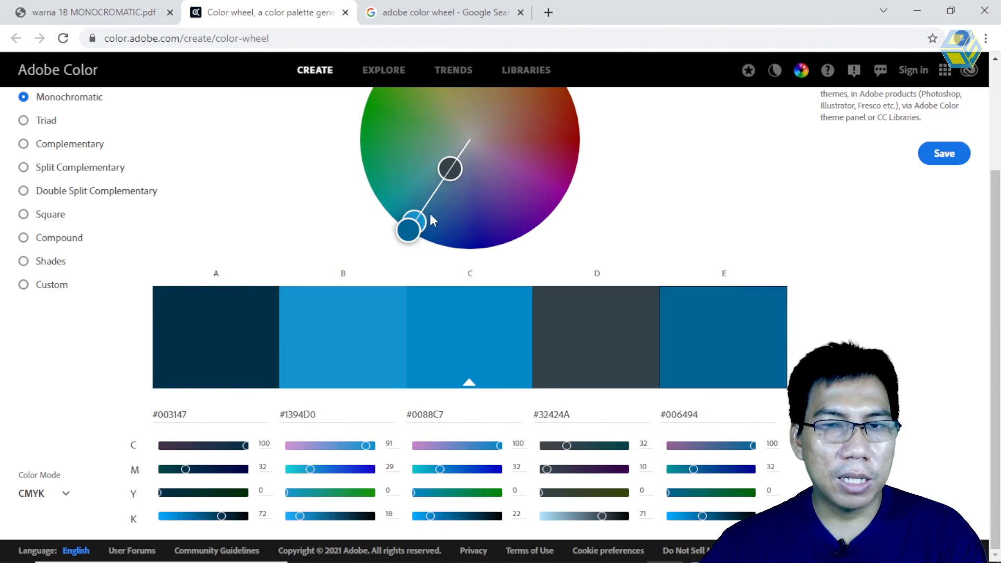
Step: Shift the monochromatic palette to green and yellow-green, varying the saturation of individual swatches on the color wheel
scroll(470, 148, "up", 3)
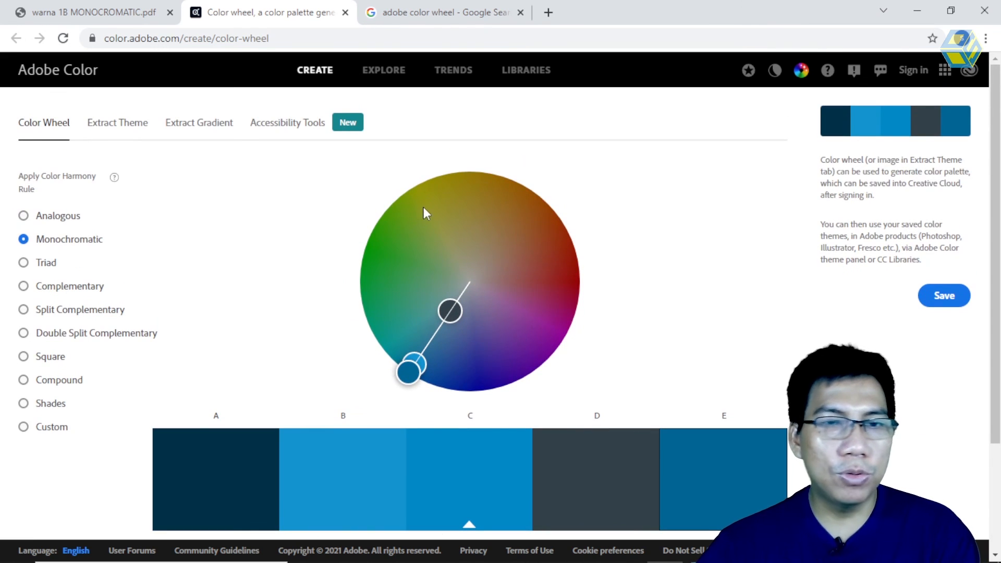
left_click_drag(420, 359, 371, 269)
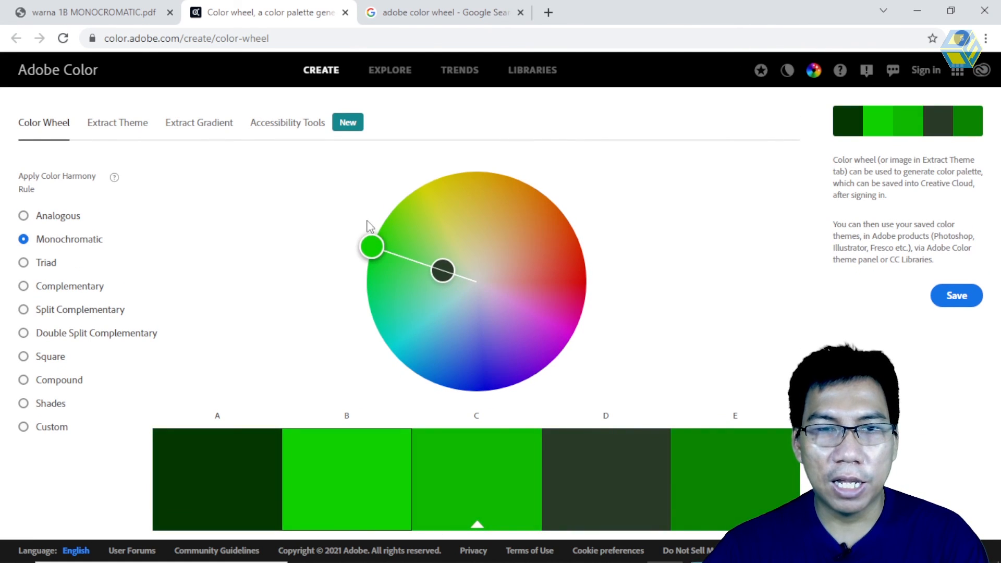
left_click_drag(367, 221, 421, 246)
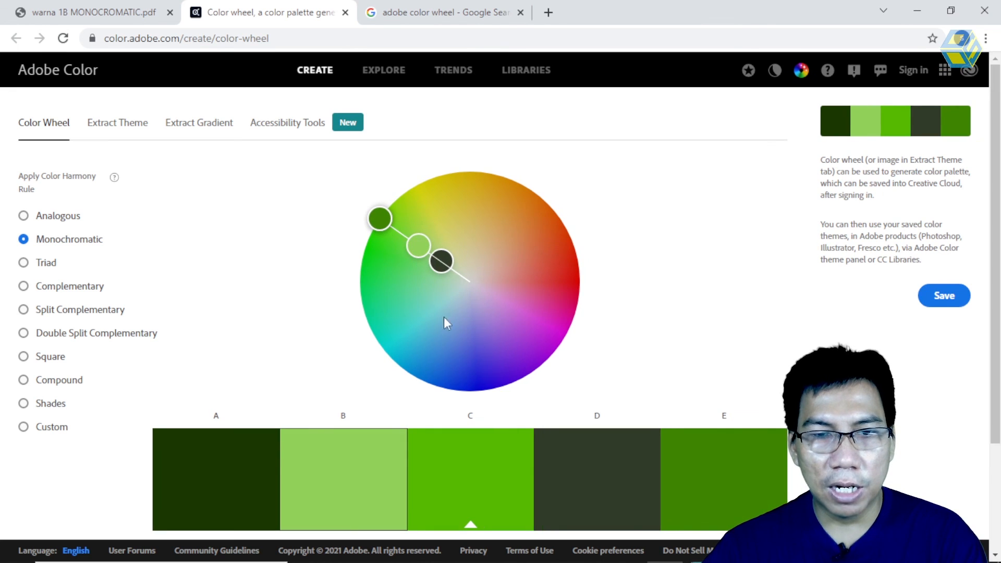
left_click(379, 219)
left_click_drag(407, 228, 454, 248)
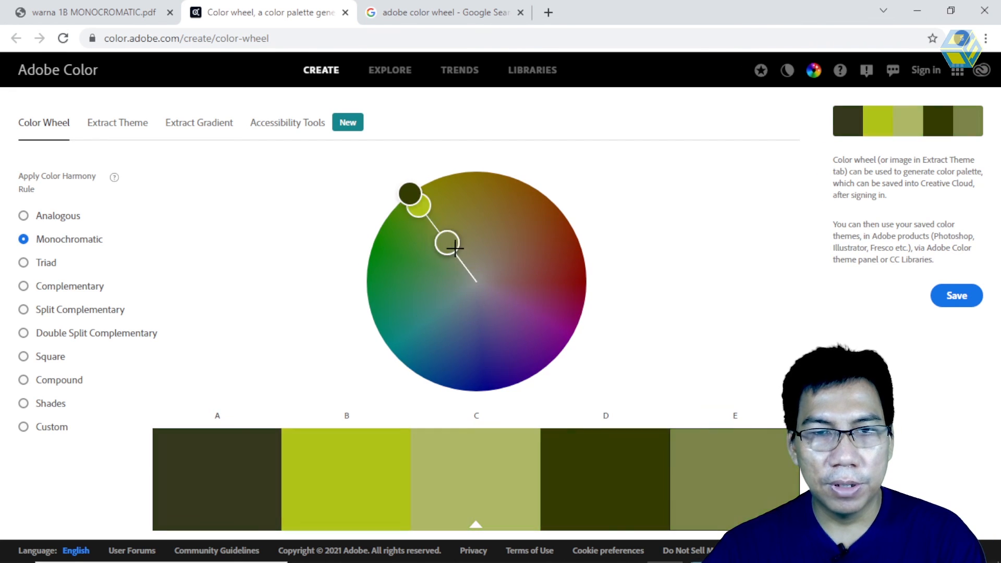
left_click_drag(439, 264, 426, 228)
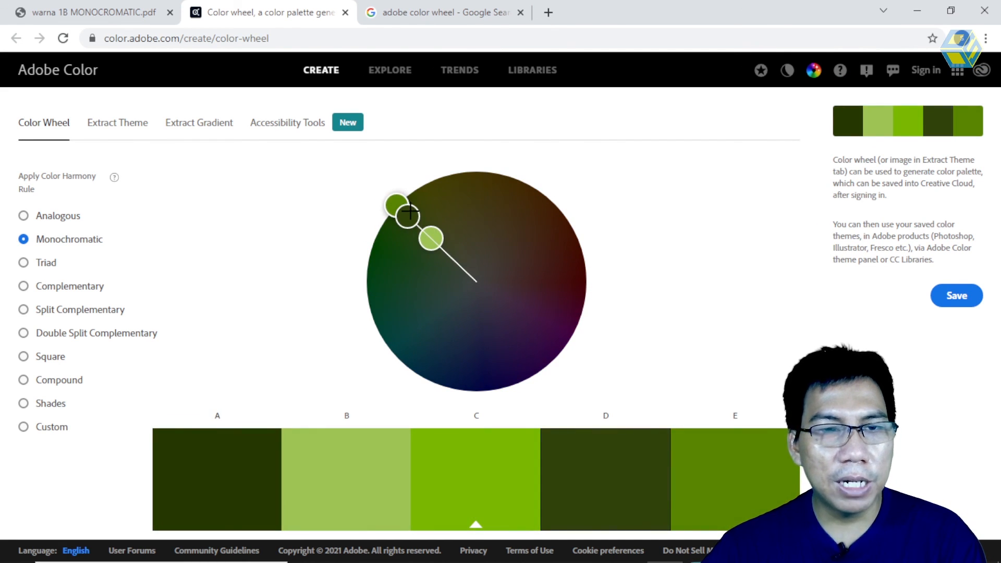
left_click_drag(415, 214, 415, 214)
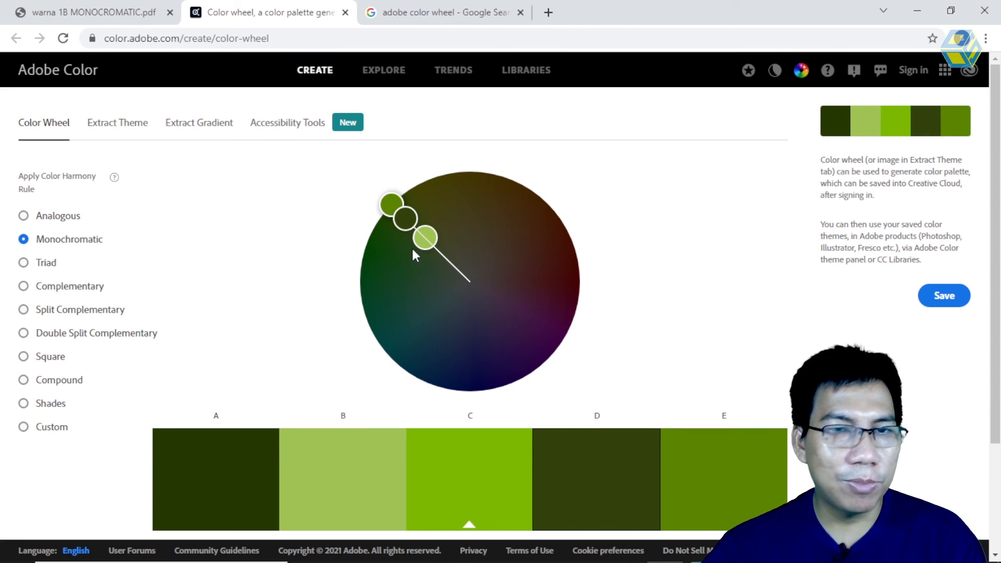
left_click_drag(409, 219, 403, 202)
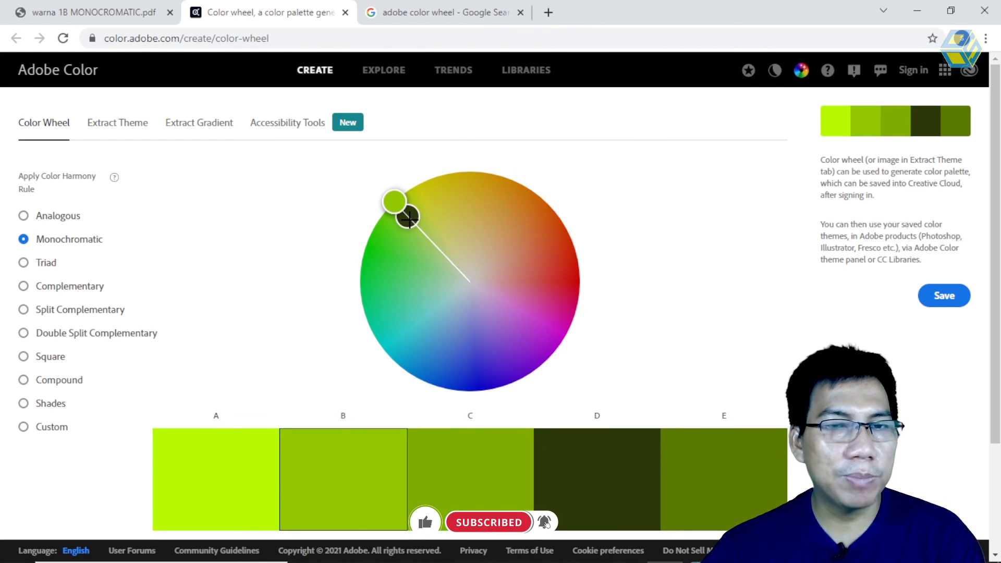
Step: Rotate the monochromatic palette to purple on the color wheel and return to the logo in Illustrator
mouse_move(400, 206)
left_mouse_down()
mouse_move(370, 245)
mouse_move(440, 174)
mouse_move(375, 238)
left_mouse_up()
left_click_drag(365, 322, 543, 398)
left_click_drag(528, 350, 550, 328)
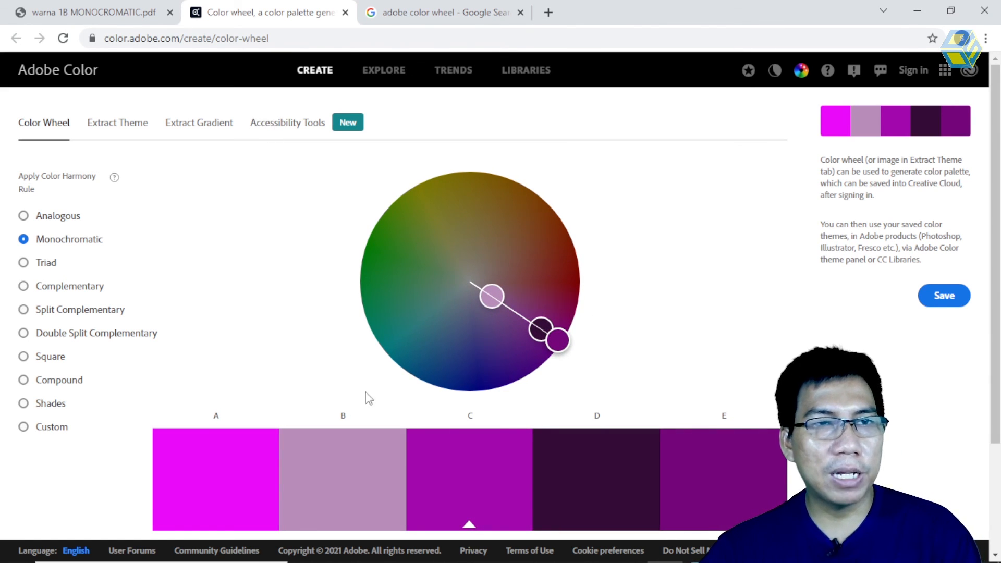
mouse_move(439, 562)
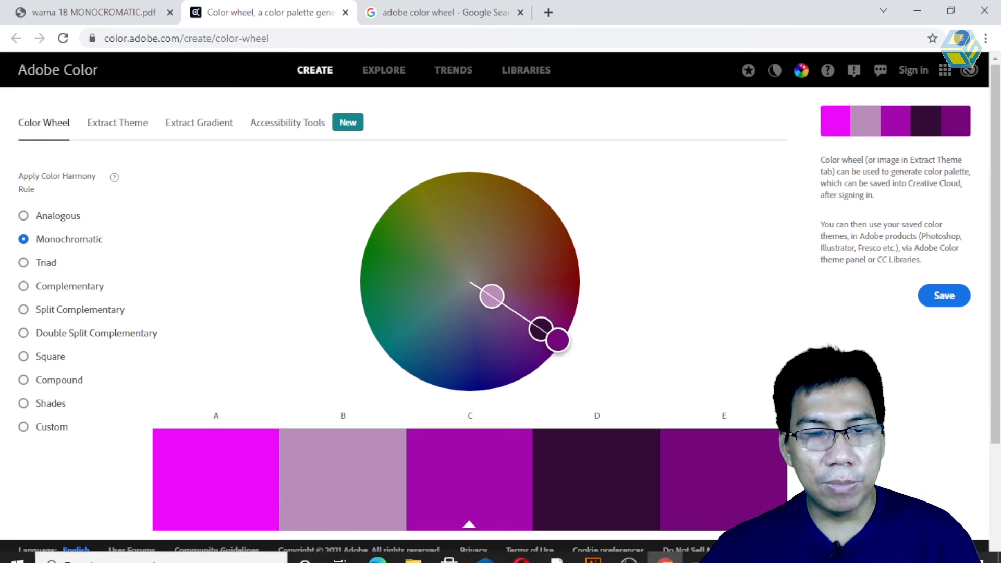
left_click(595, 559)
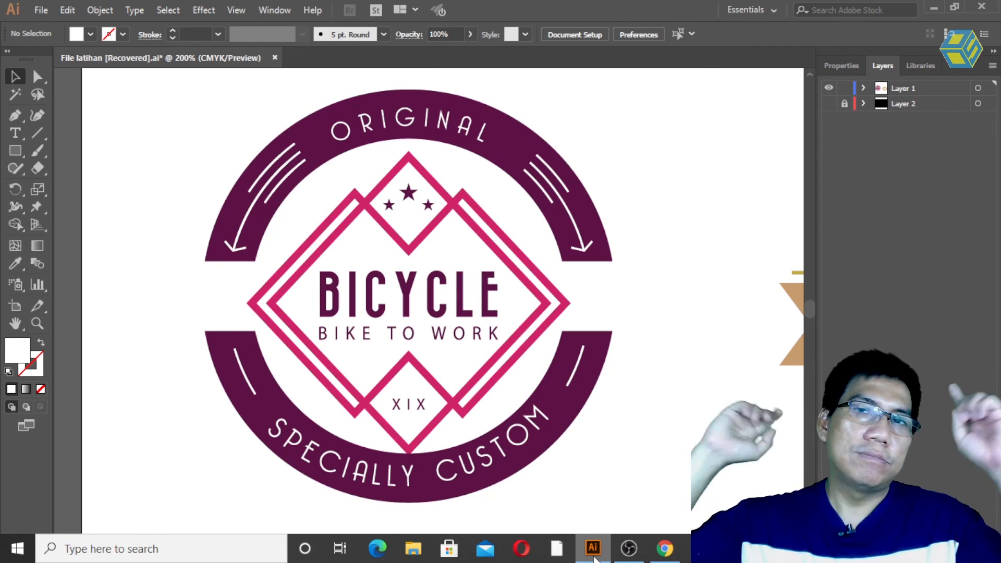